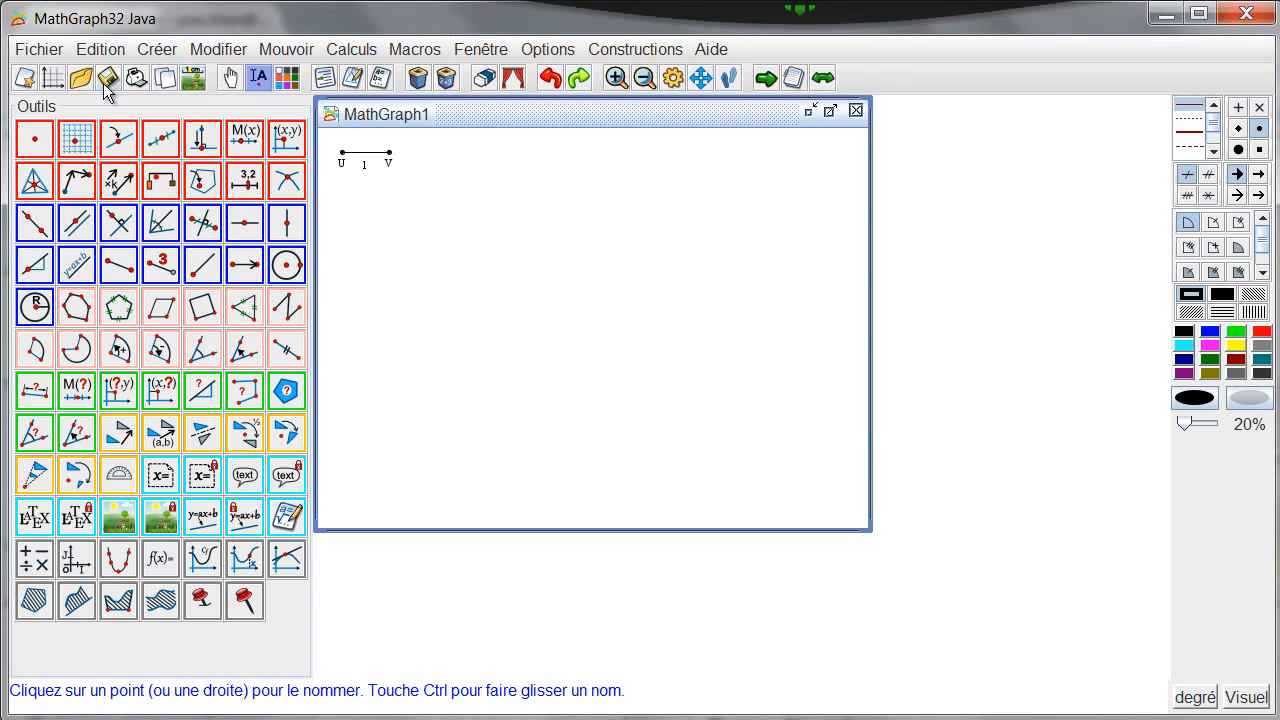
- Create a new figure with an orthonormal coordinate system (O, I, J), a dotted grid and simple graduation
{"action": "left_click", "coordinate": [52, 82]}
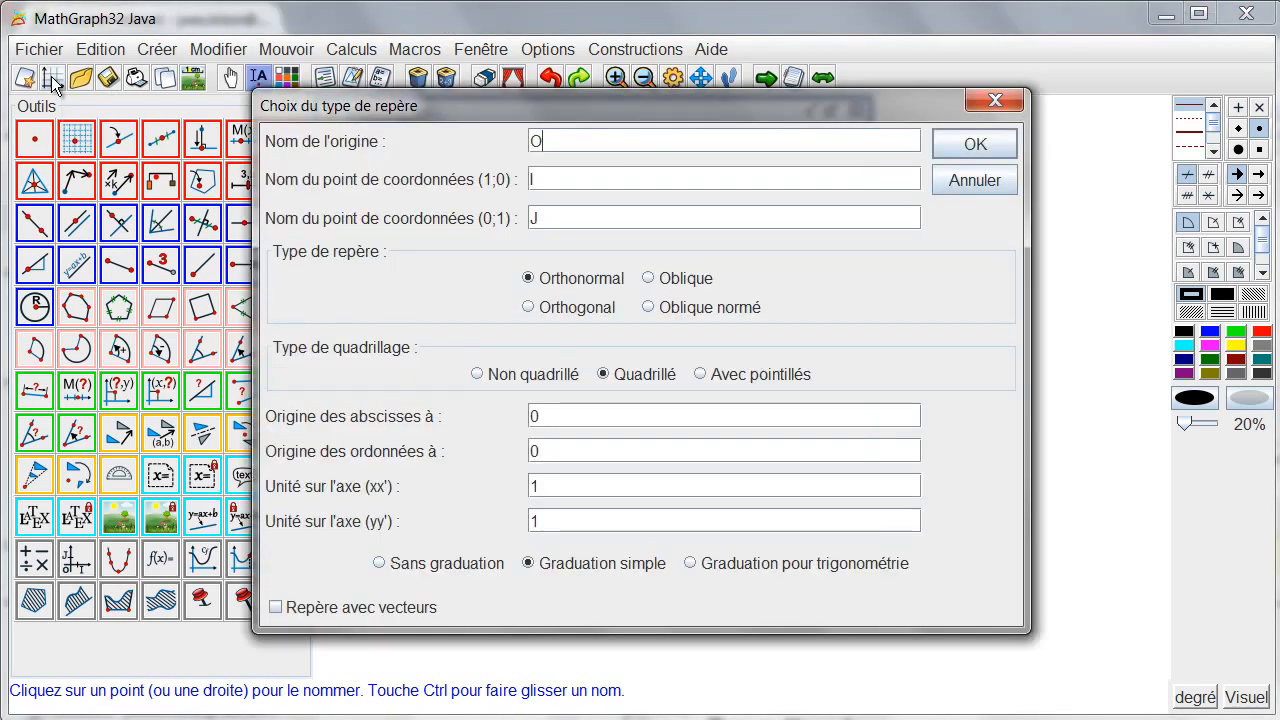
{"action": "left_click", "coordinate": [699, 374]}
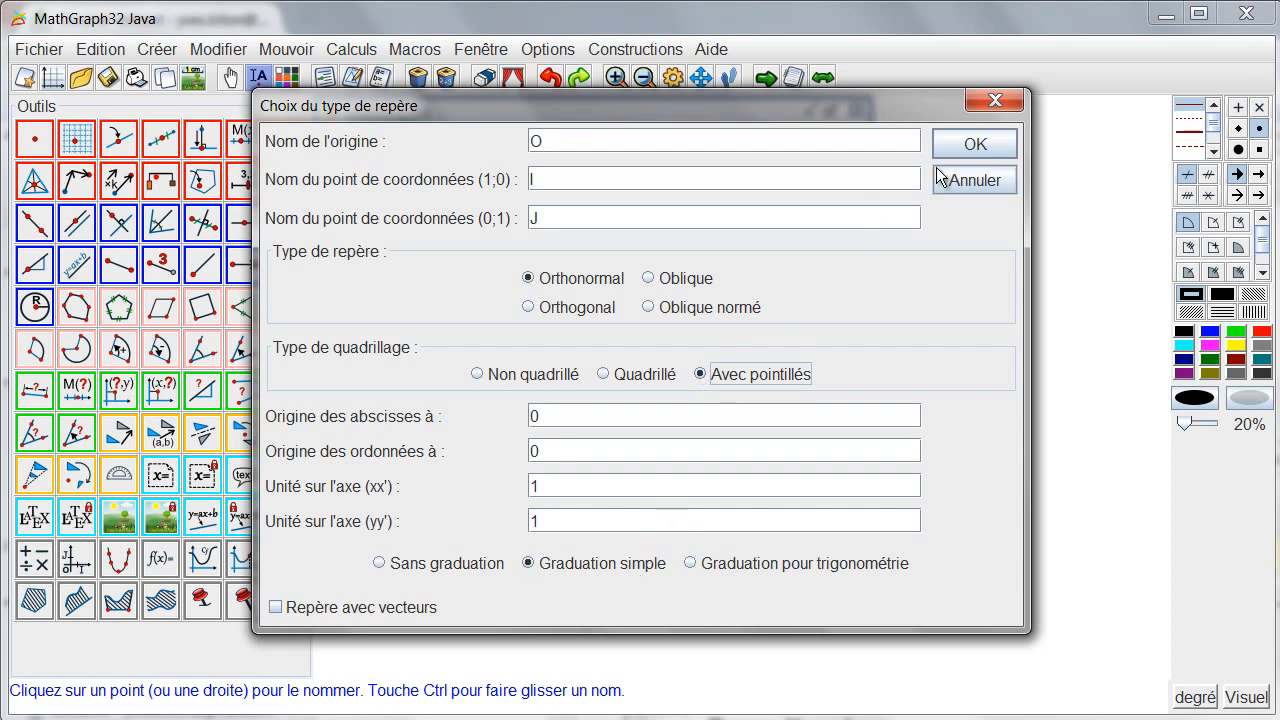
{"action": "left_click", "coordinate": [958, 148]}
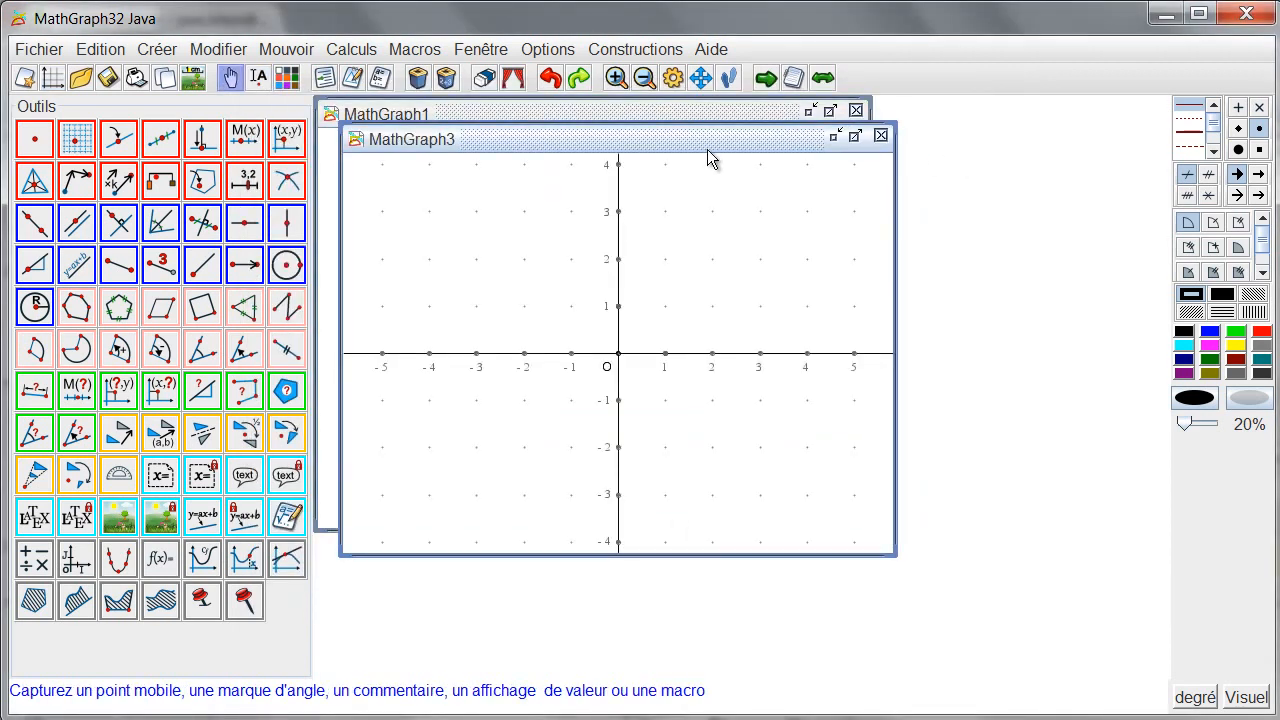
- Define the real function f(x) = sin(x)+2 and plot its curve in the coordinate system (O,I,J)
{"action": "left_click", "coordinate": [160, 560]}
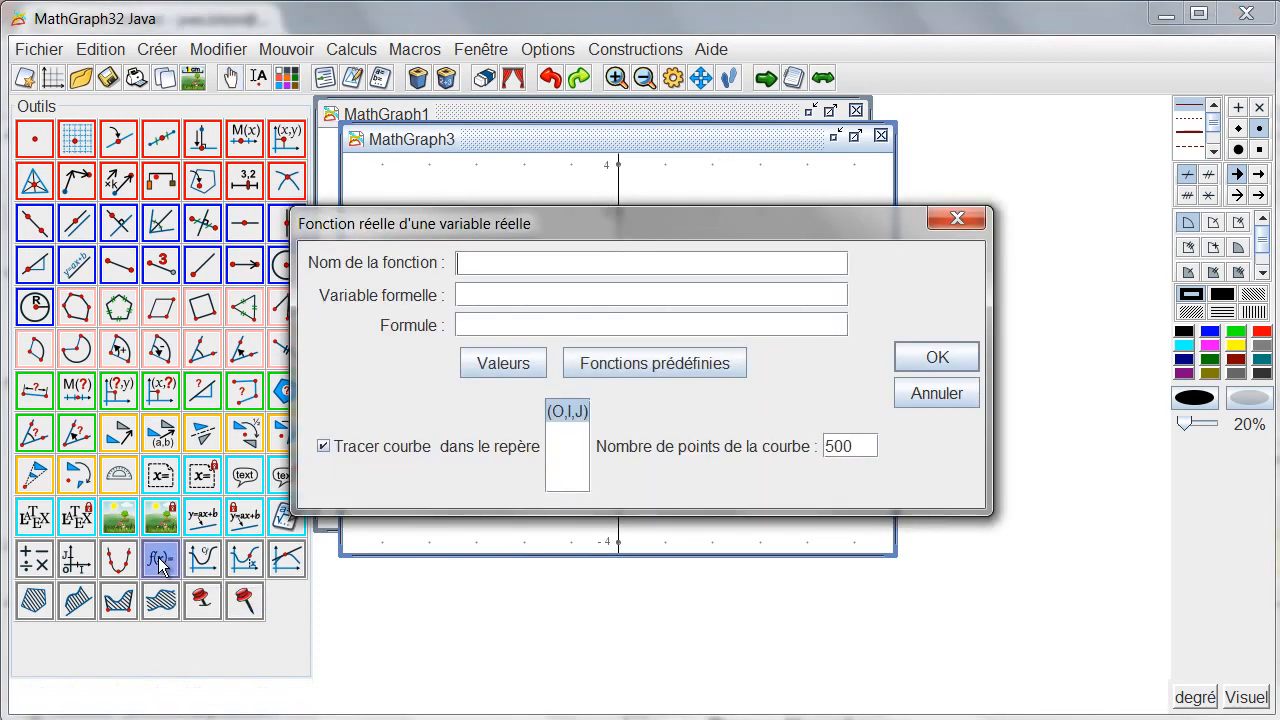
{"action": "type", "text": "fx"}
{"action": "key", "text": "Tab"}
{"action": "type", "text": "sin(x)+2"}
{"action": "left_click", "coordinate": [937, 358]}
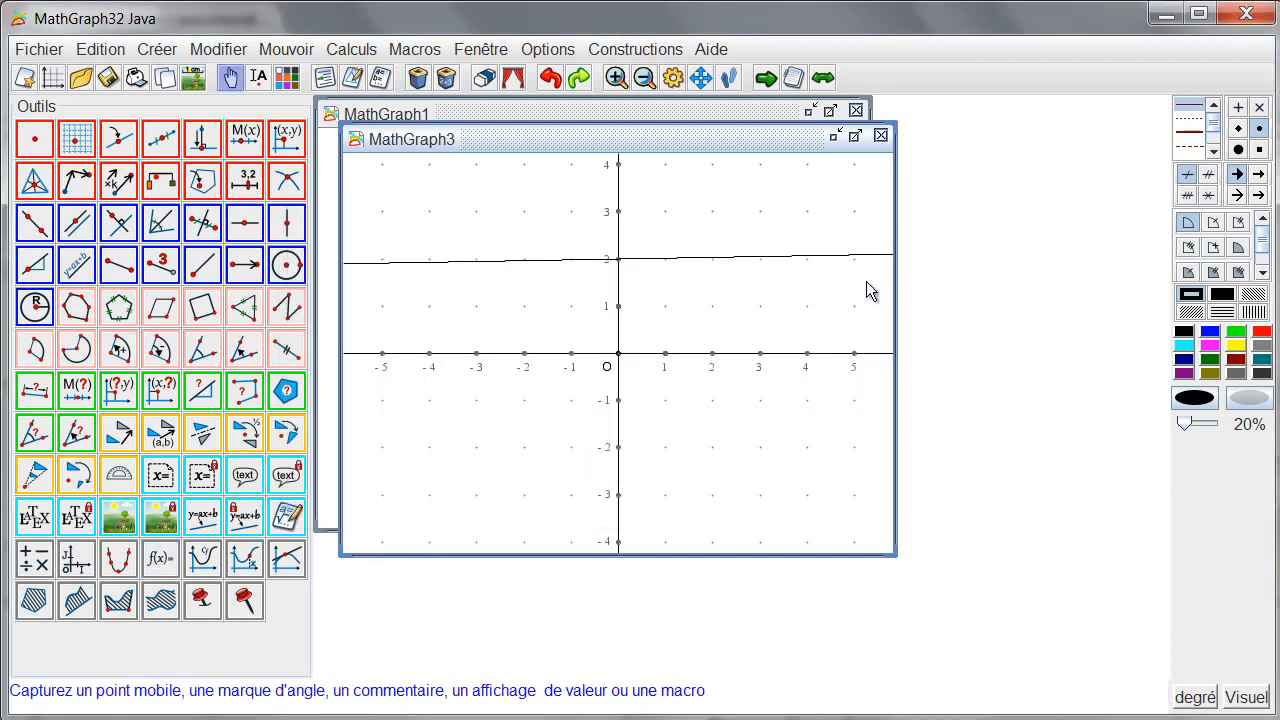
- Set the current figure's angle unit to radian
{"action": "left_click", "coordinate": [532, 50]}
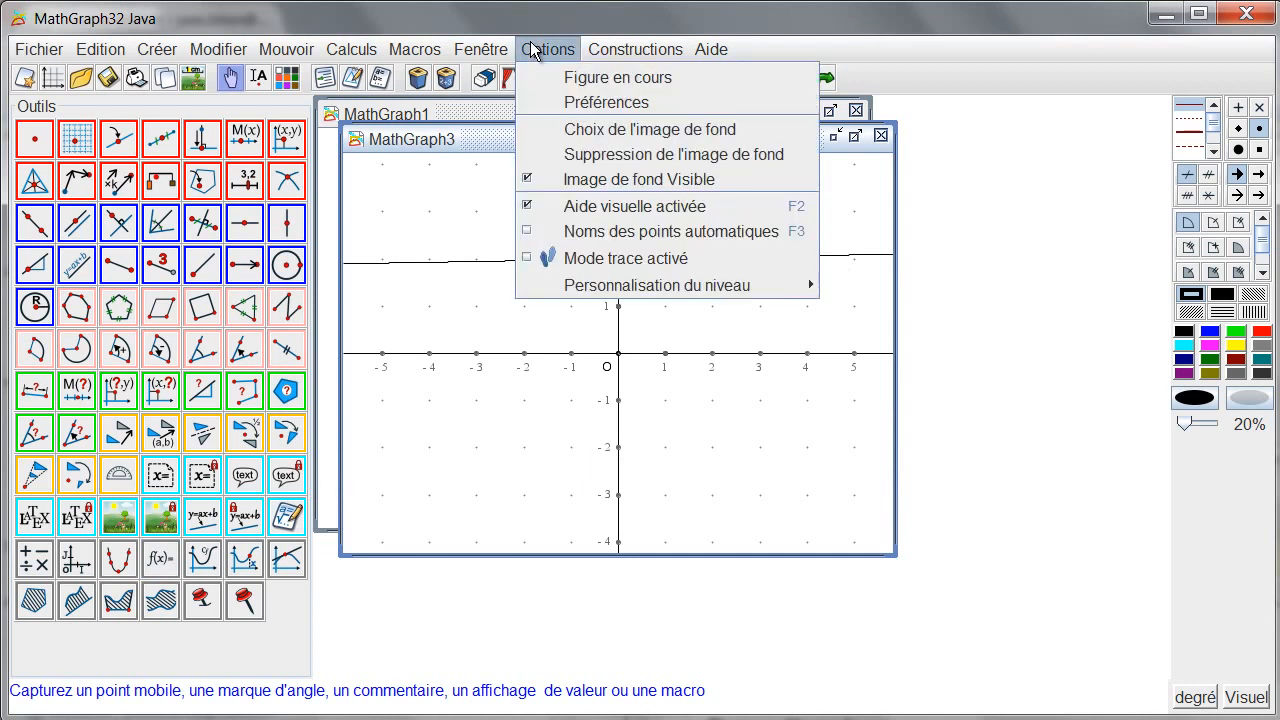
{"action": "left_click", "coordinate": [587, 80]}
{"action": "left_click", "coordinate": [421, 268]}
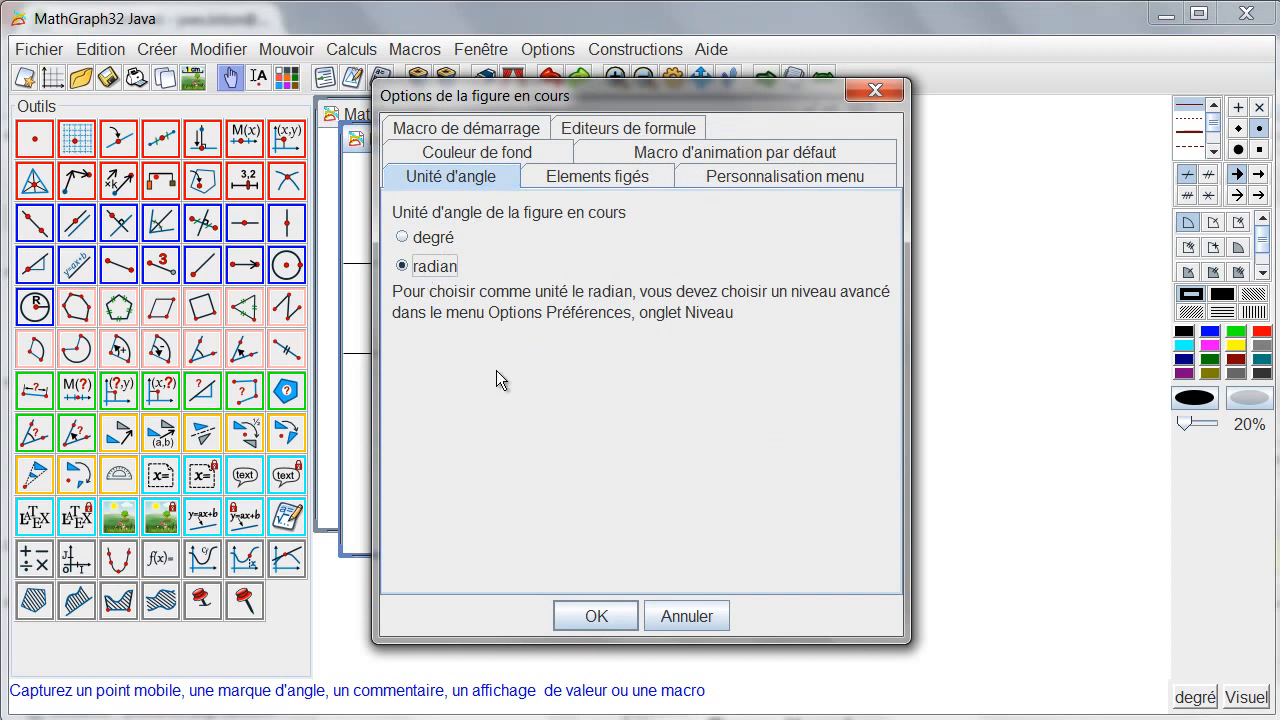
{"action": "left_click", "coordinate": [596, 617]}
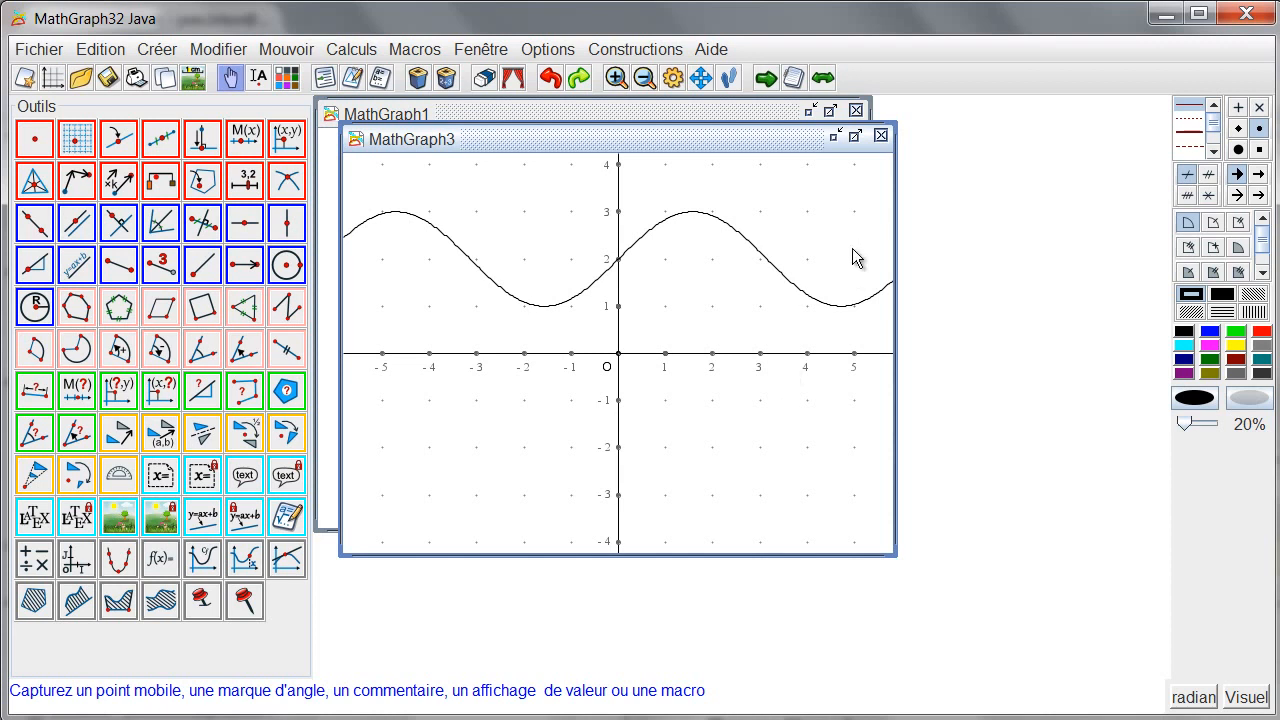
- Draw a blue curve of f restricted to the interval from 0 to 2*pi
{"action": "left_click", "coordinate": [1211, 336]}
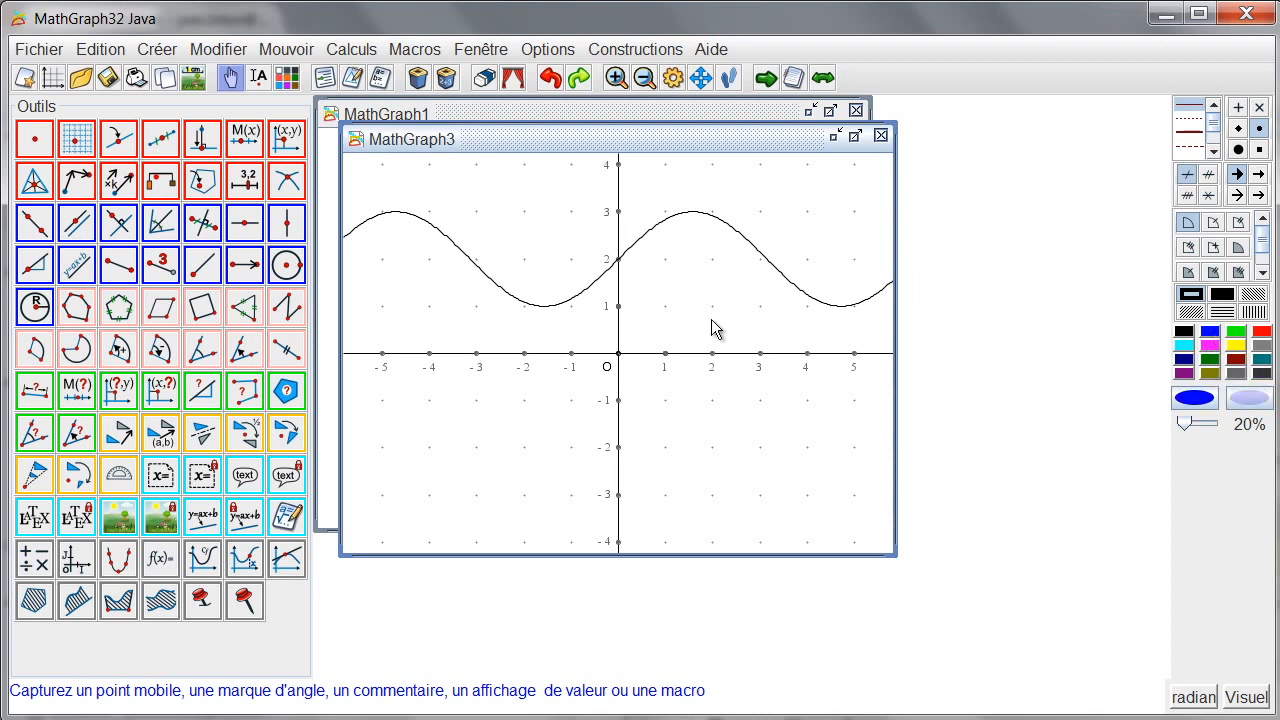
{"action": "left_click", "coordinate": [205, 558]}
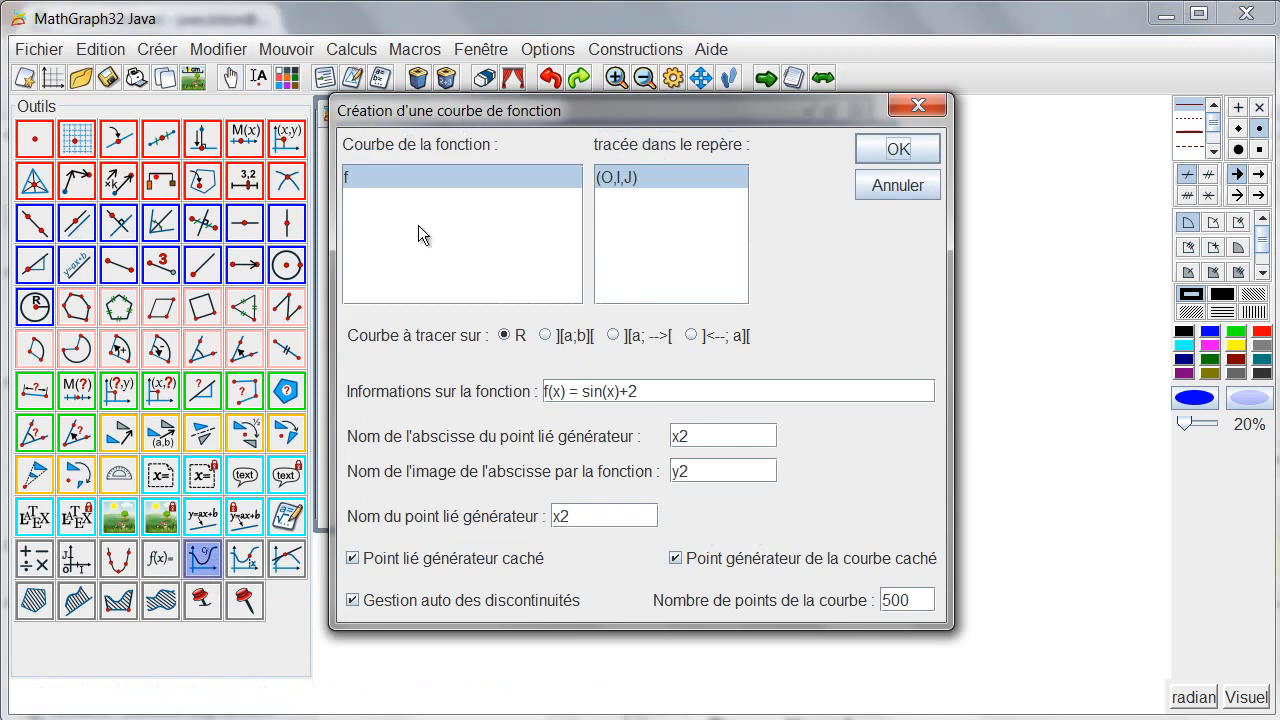
{"action": "left_click", "coordinate": [403, 176]}
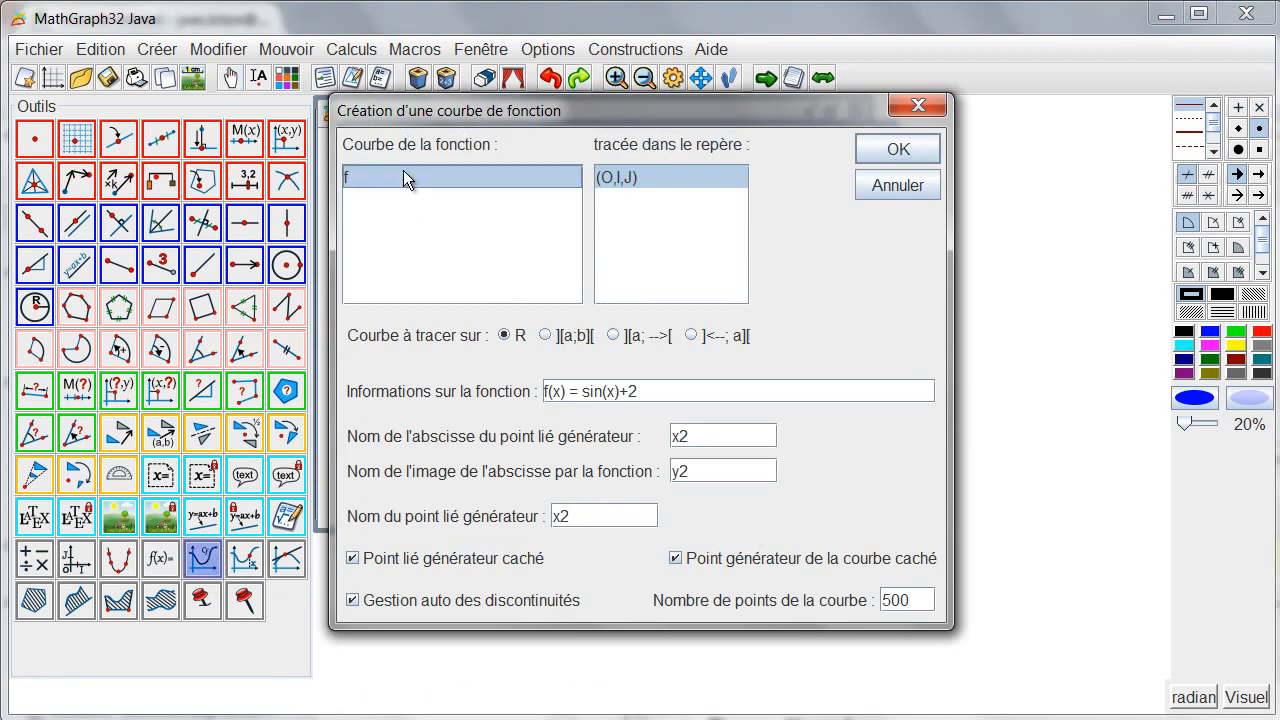
{"action": "left_click", "coordinate": [545, 335]}
{"action": "left_click", "coordinate": [531, 382]}
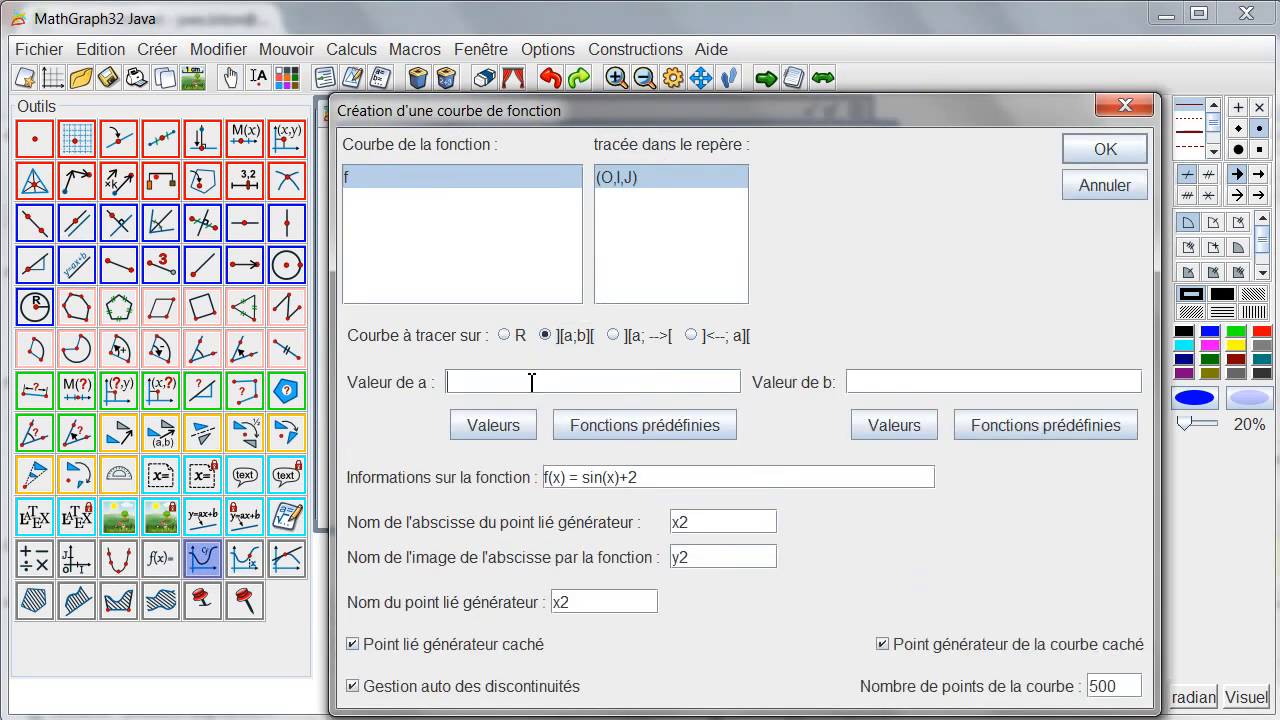
{"action": "type", "text": "0"}
{"action": "key", "text": "Tab"}
{"action": "type", "text": "2*pi"}
{"action": "left_click", "coordinate": [1079, 149]}
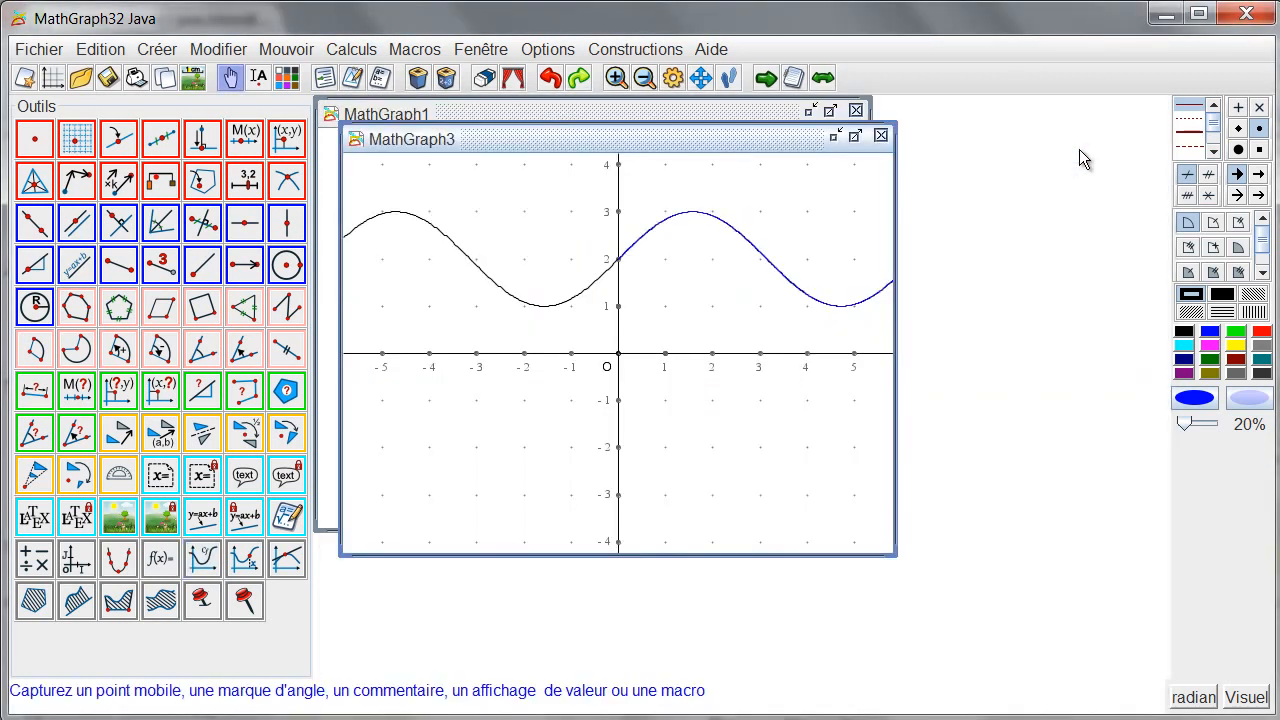
- Widen the figure window and shade the area between the blue curve and the x-axis at 37% opacity
{"action": "left_click_drag", "start_coordinate": [898, 266], "coordinate": [1006, 259]}
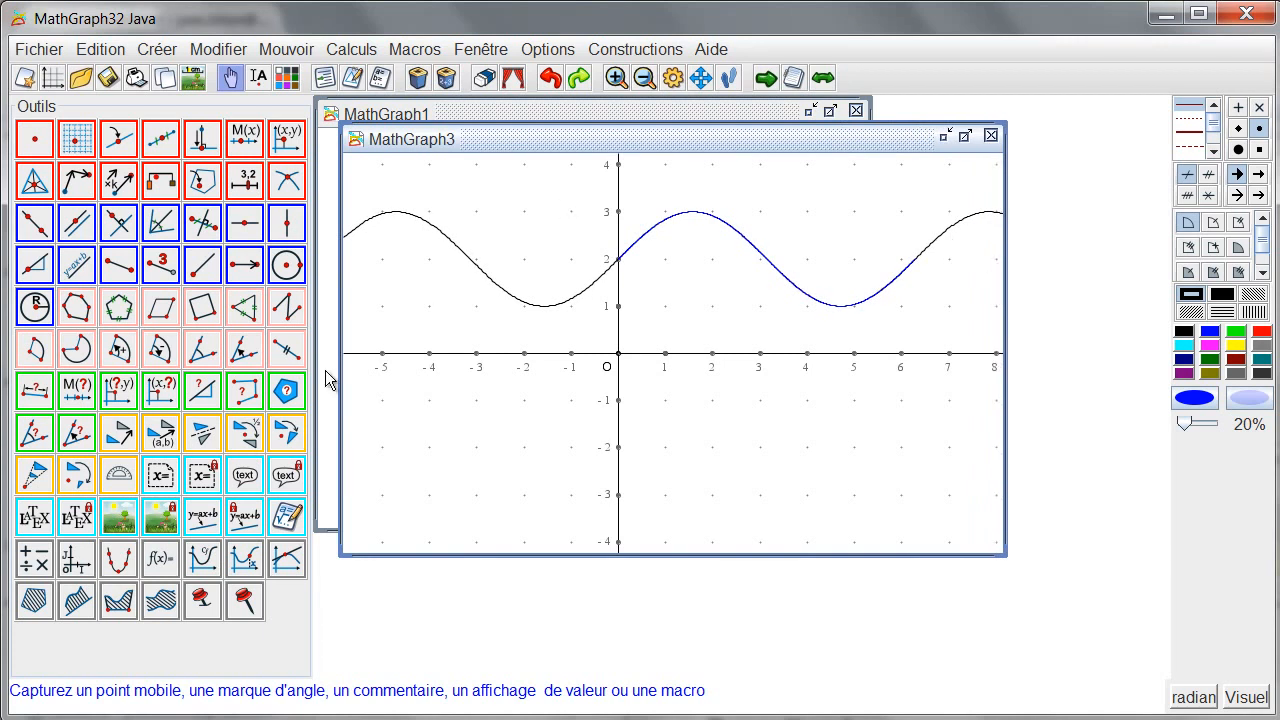
{"action": "left_click", "coordinate": [70, 606]}
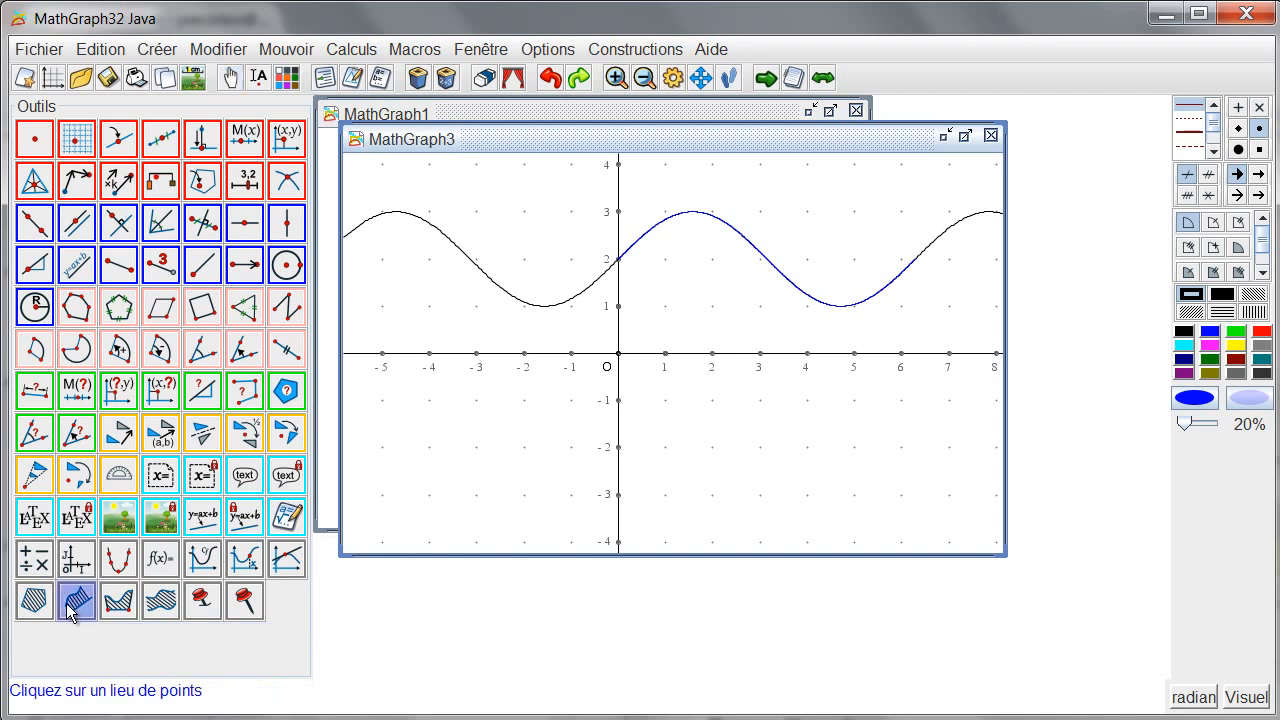
{"action": "left_click", "coordinate": [671, 220]}
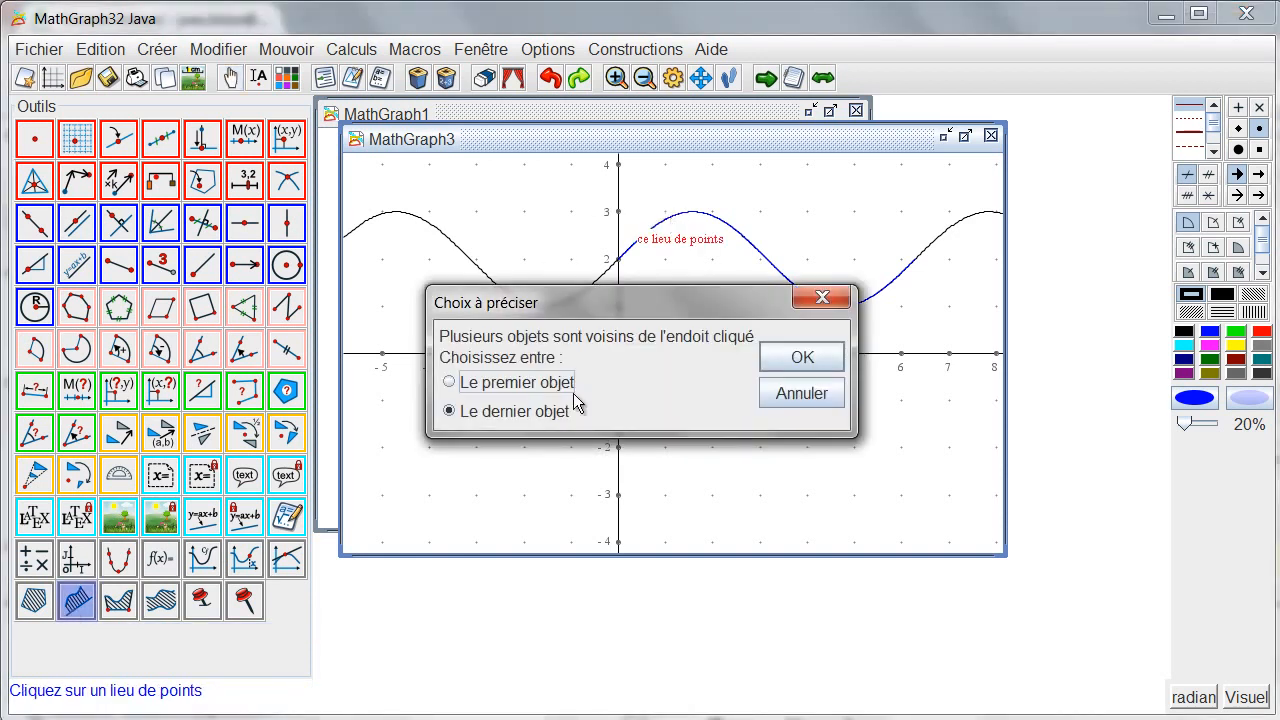
{"action": "left_click", "coordinate": [806, 356]}
{"action": "left_click", "coordinate": [697, 355]}
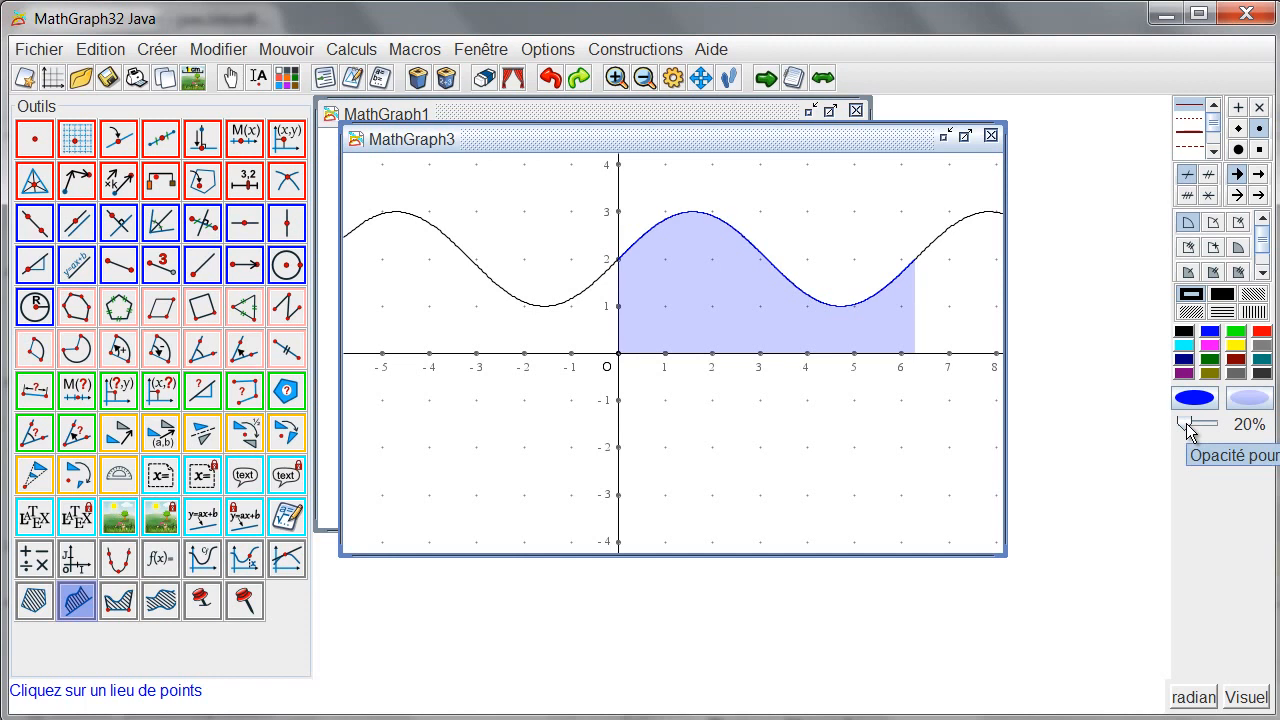
{"action": "mouse_move", "coordinate": [1190, 428]}
{"action": "left_mouse_down"}
{"action": "mouse_move", "coordinate": [1208, 428]}
{"action": "mouse_move", "coordinate": [1195, 425]}
{"action": "left_mouse_up"}
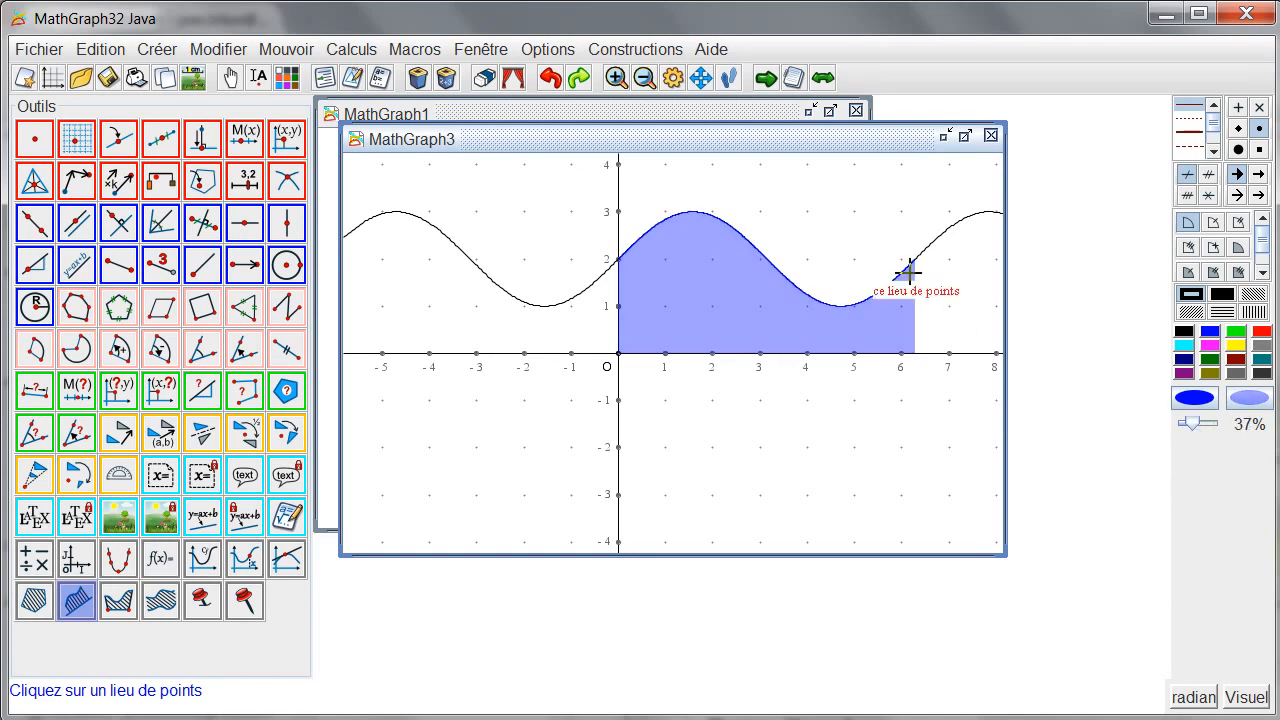
- Place a black linked point on the x-axis at about -4.4 and name it a
{"action": "left_click", "coordinate": [1185, 332]}
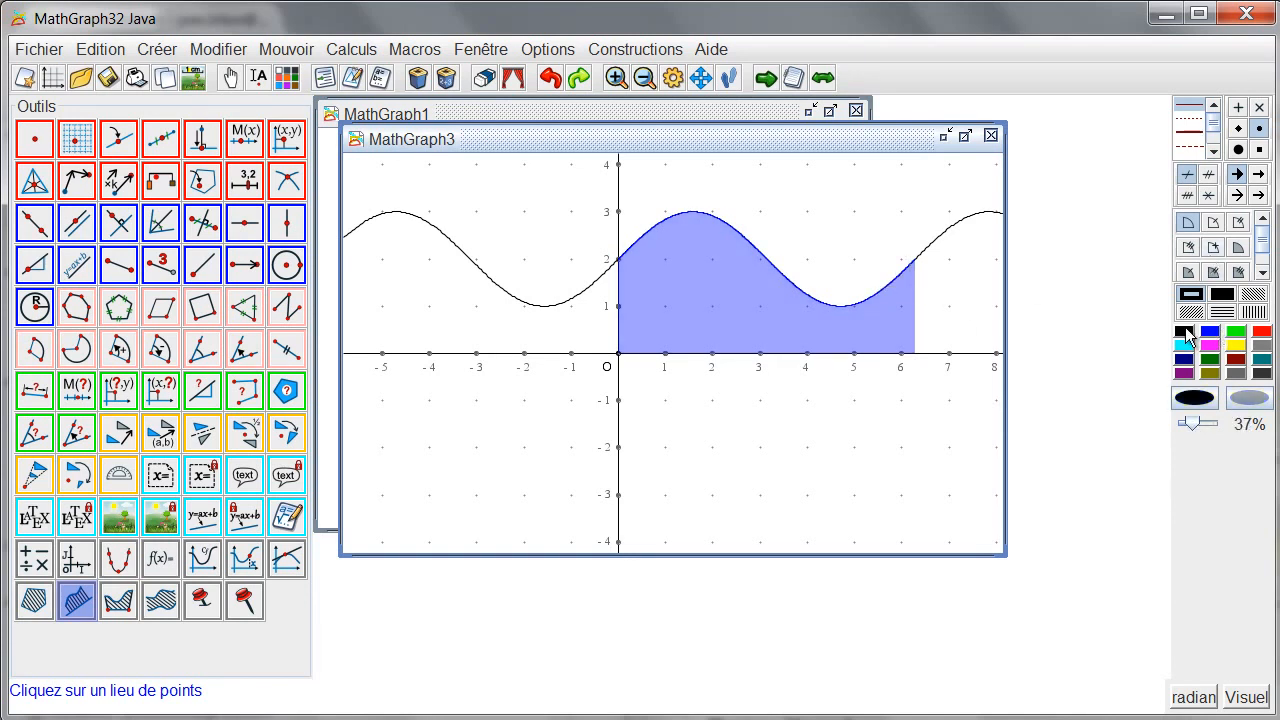
{"action": "left_click", "coordinate": [121, 140]}
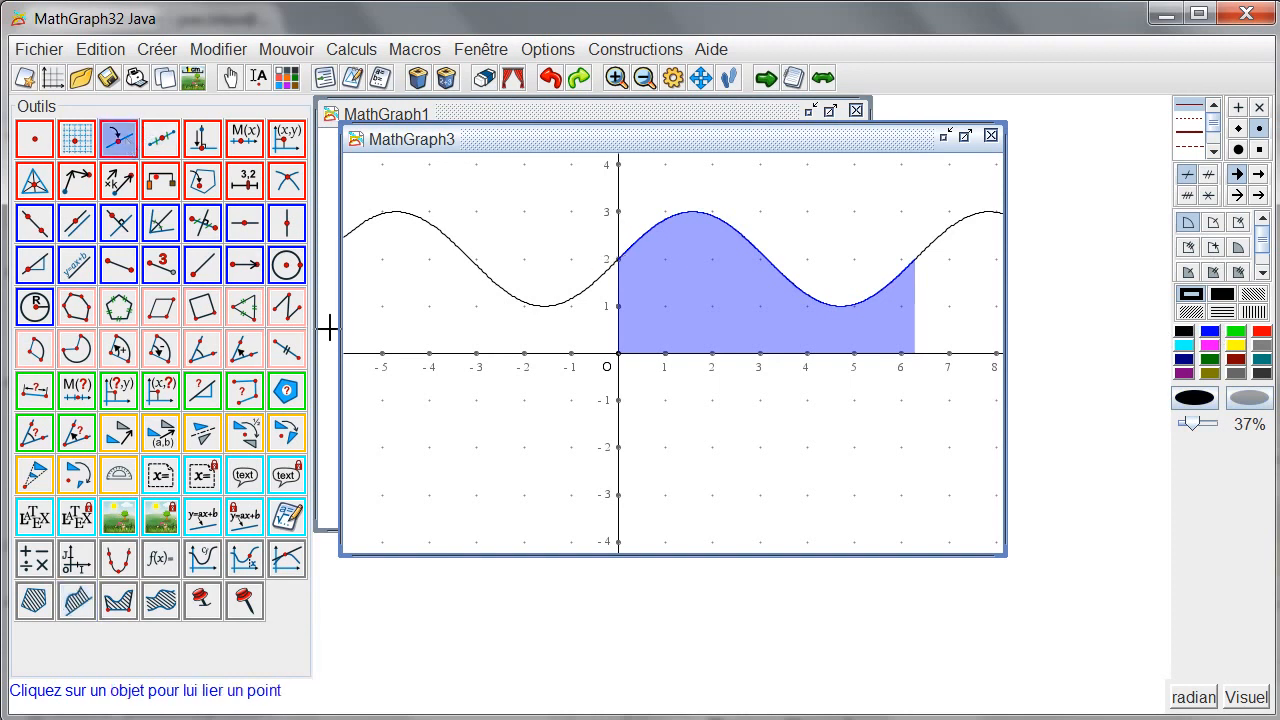
{"action": "left_click", "coordinate": [408, 354]}
{"action": "type", "text": "a"}
{"action": "key", "text": "Return"}
- Measure the abscissa of point a in the coordinate system (O,I,J)
{"action": "left_click", "coordinate": [126, 392]}
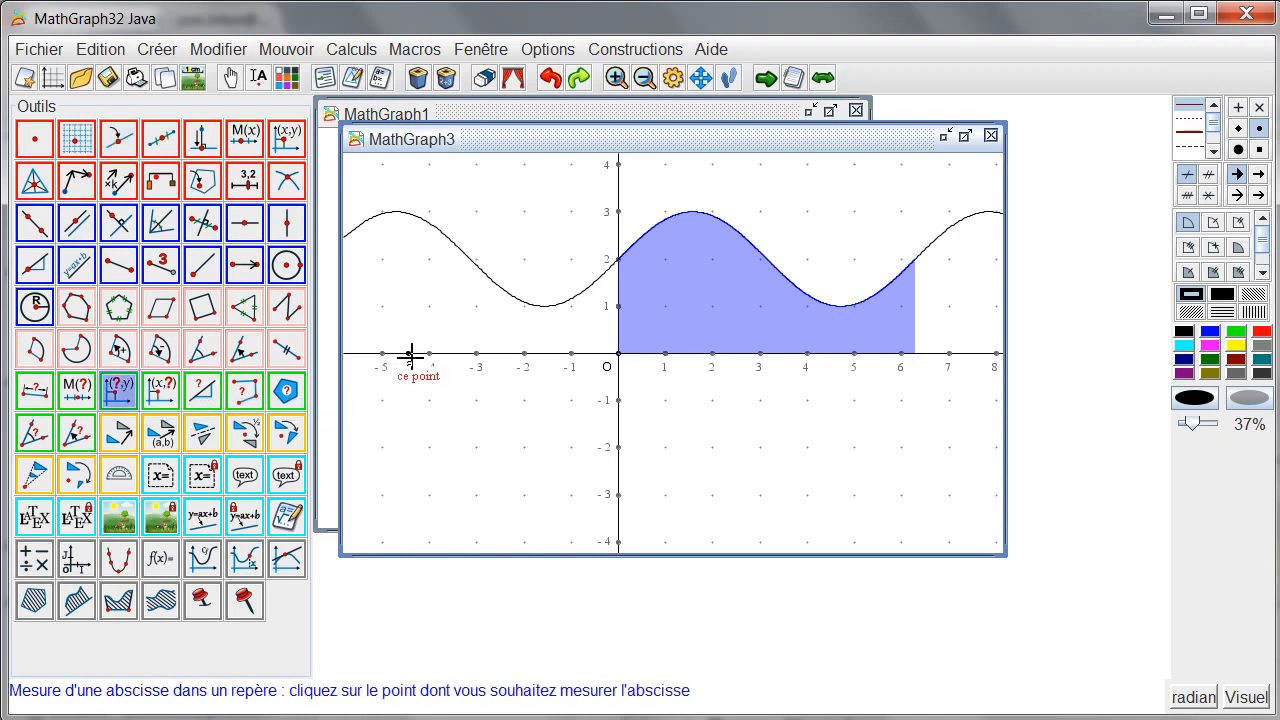
{"action": "left_click", "coordinate": [411, 354]}
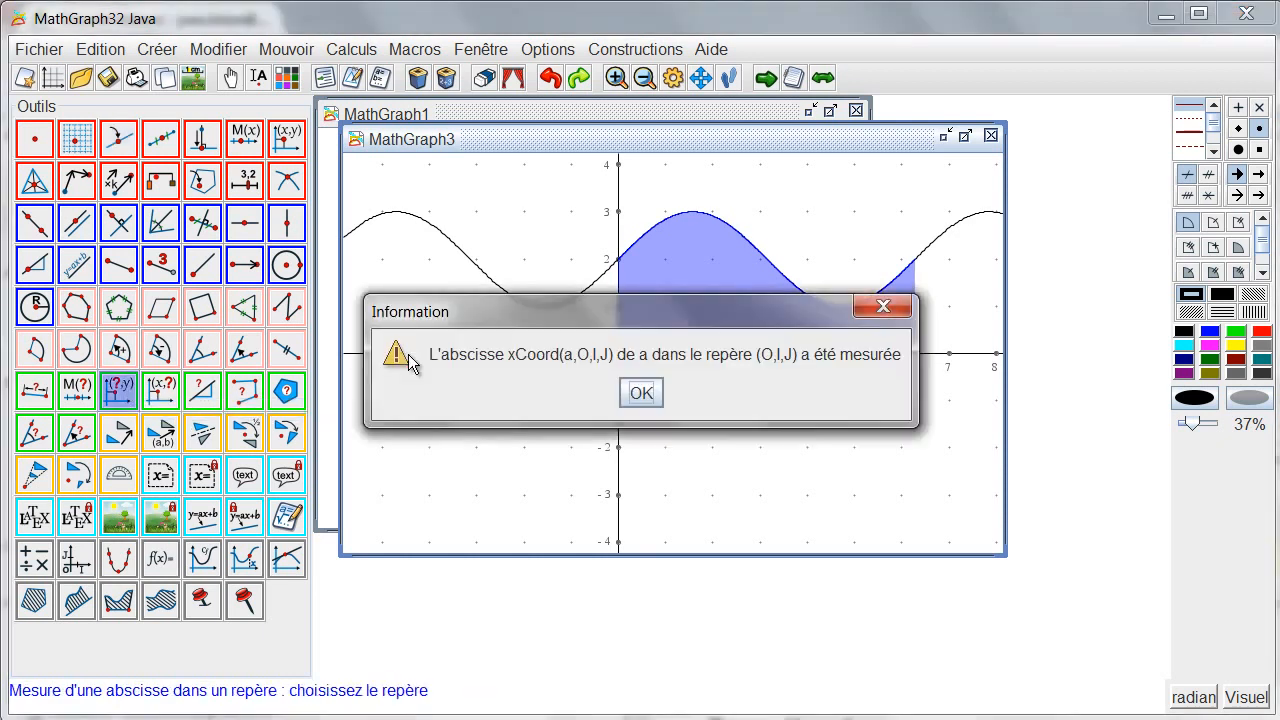
{"action": "left_click", "coordinate": [641, 396]}
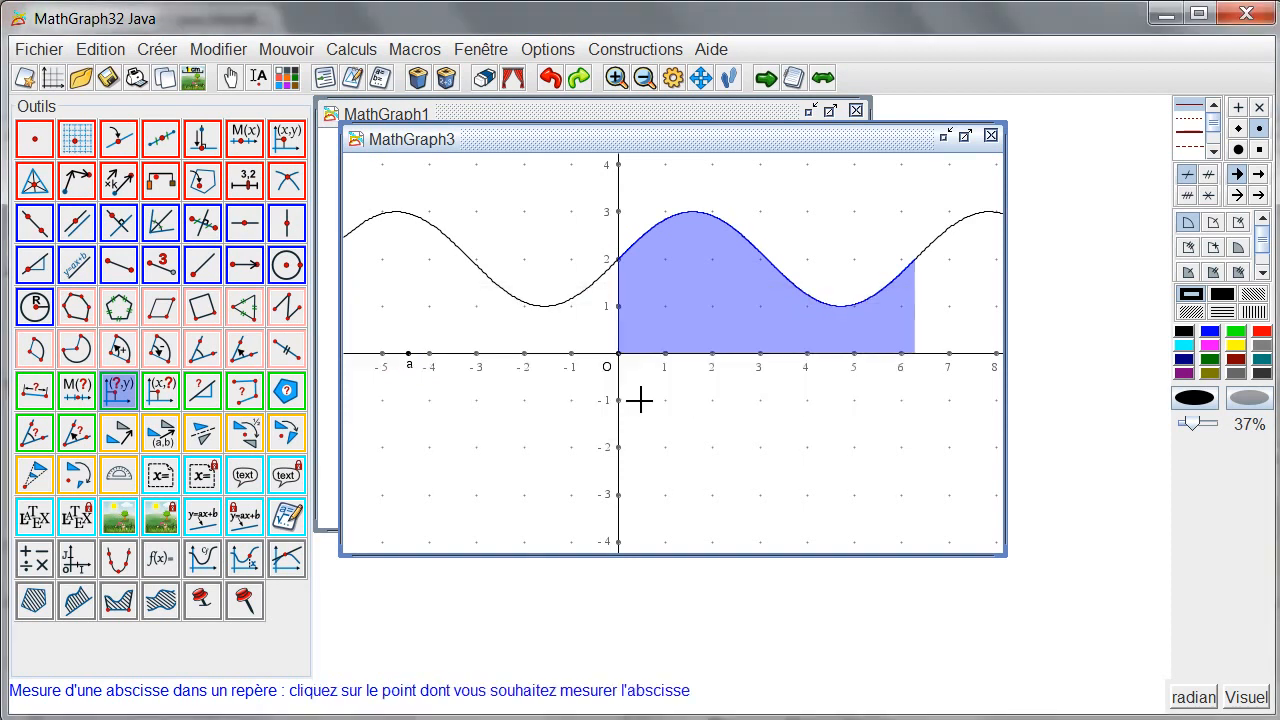
- Create a real calculation named a whose formula is the measured value xCoord(a,O,I,J)
{"action": "left_click", "coordinate": [34, 560]}
{"action": "type", "text": "a"}
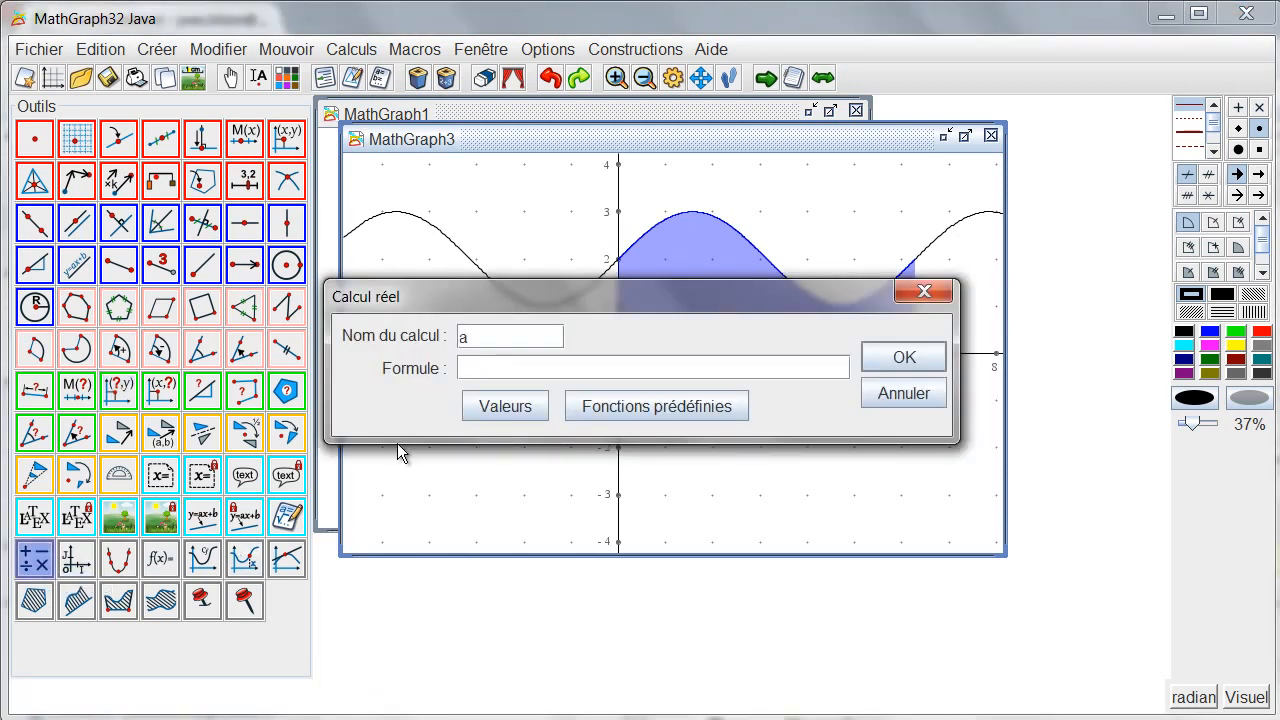
{"action": "left_click", "coordinate": [498, 402]}
{"action": "scroll", "coordinate": [495, 425], "scroll_direction": "down", "scroll_amount": 1}
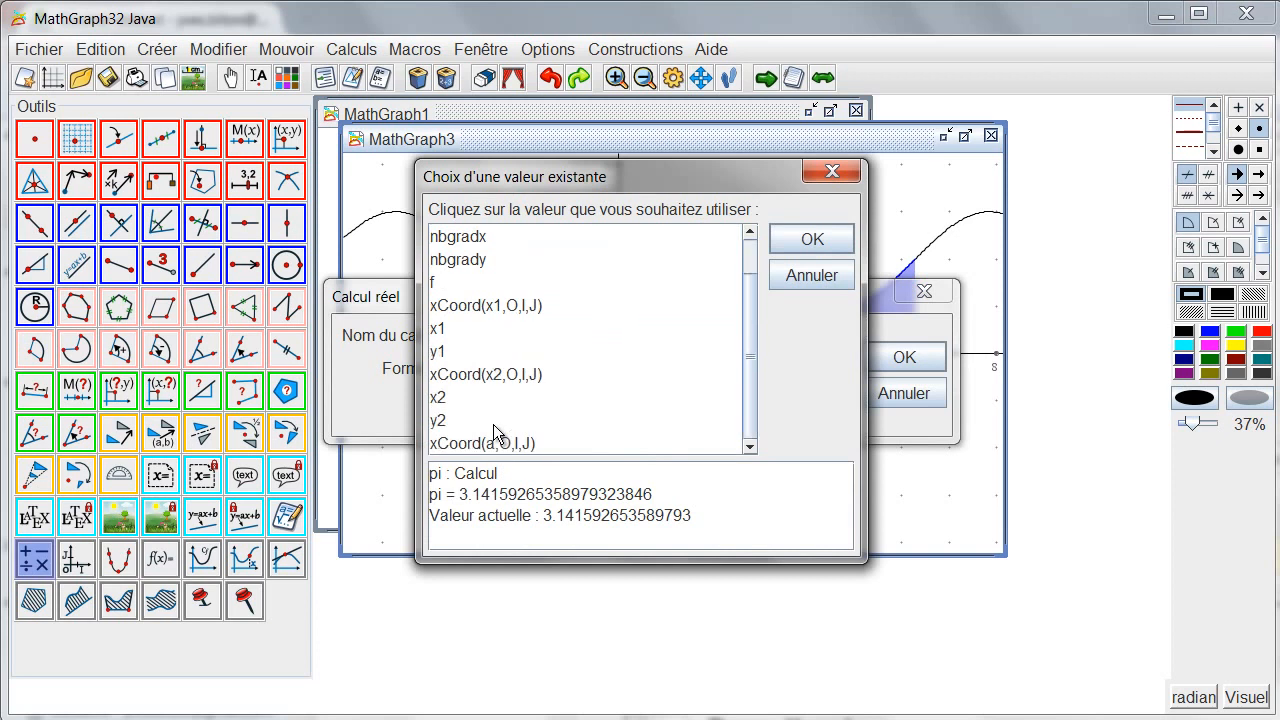
{"action": "left_click", "coordinate": [487, 444]}
{"action": "left_click", "coordinate": [786, 238]}
{"action": "left_click", "coordinate": [899, 365]}
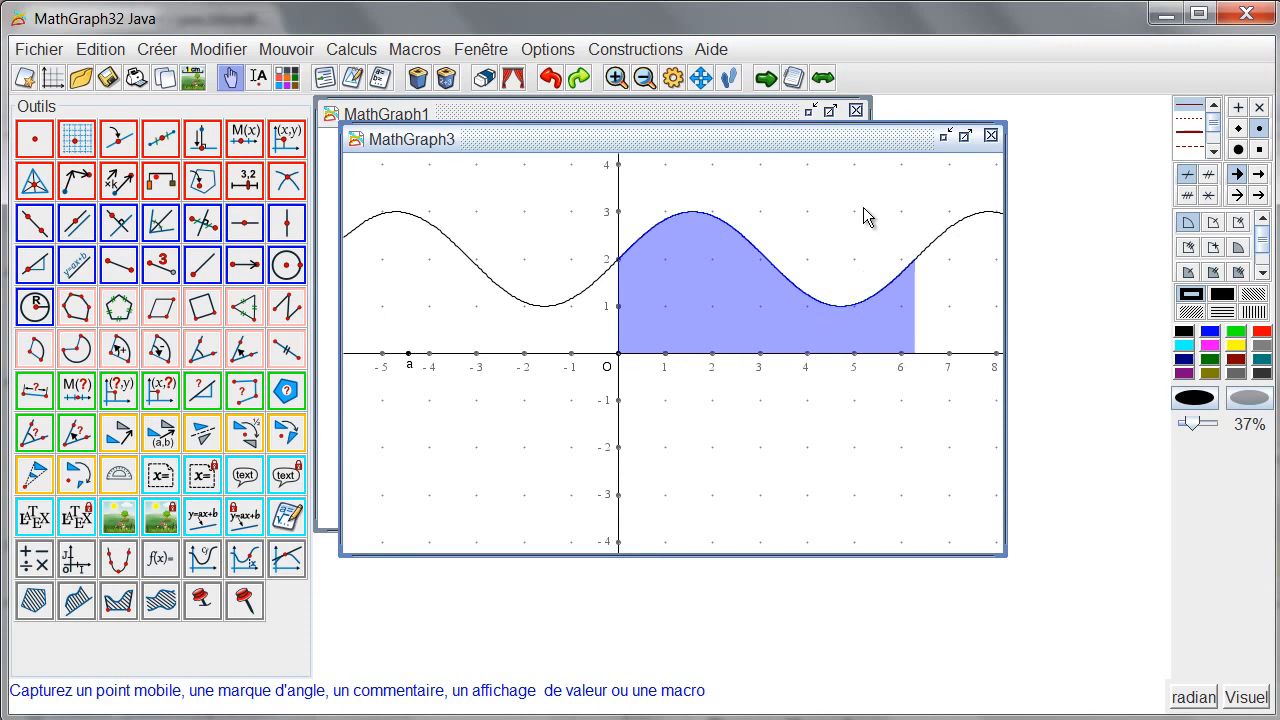
- Draw a red curve of f restricted to the interval from a to a+2*pi
{"action": "left_click", "coordinate": [1255, 331]}
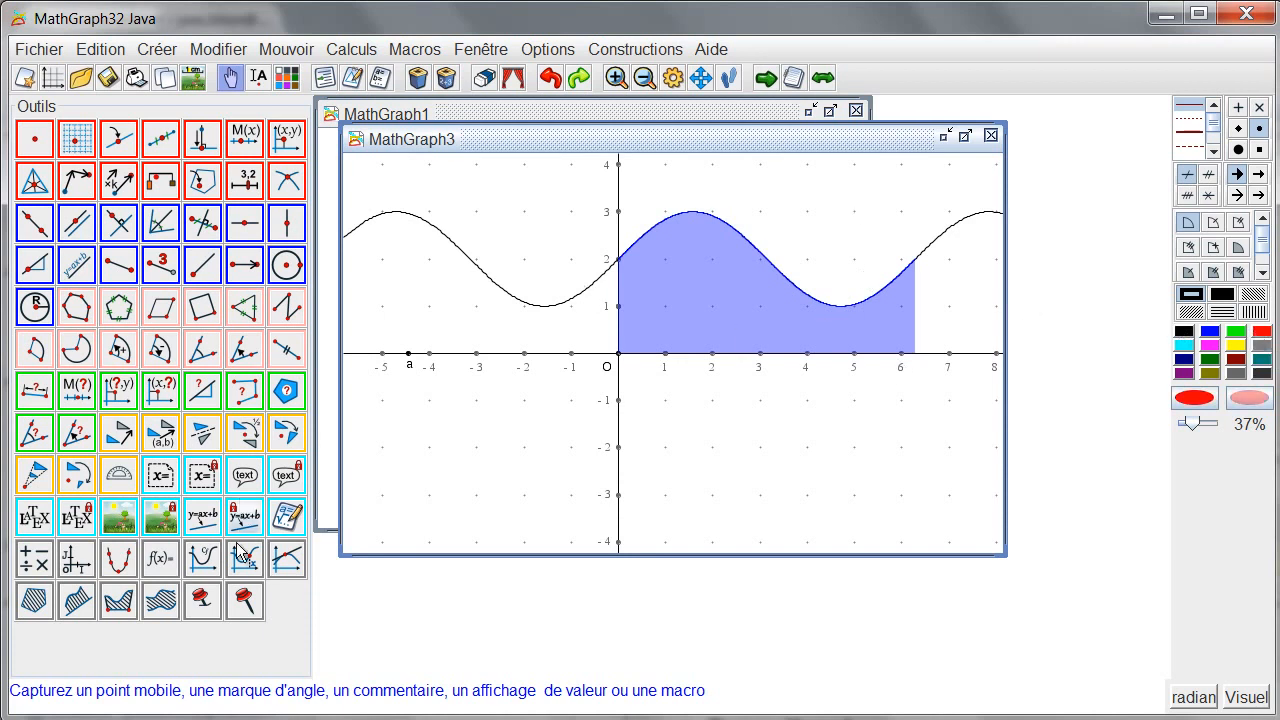
{"action": "left_click", "coordinate": [203, 565]}
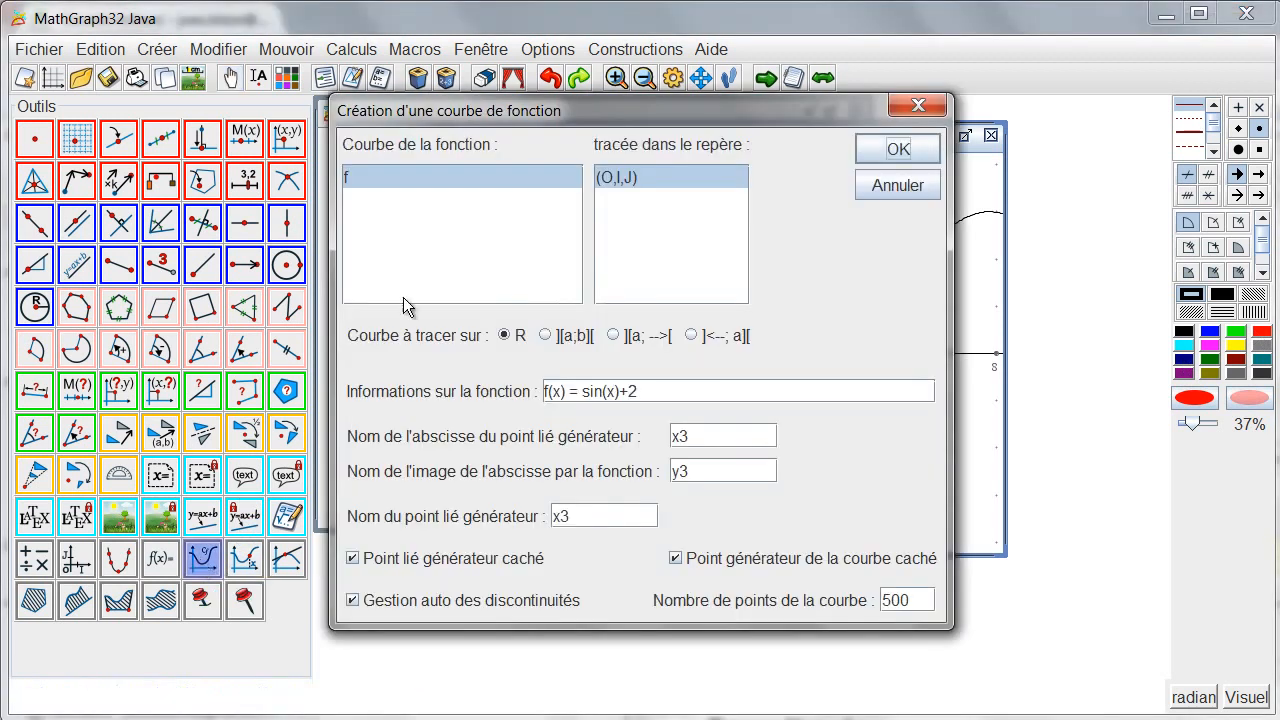
{"action": "left_click", "coordinate": [545, 335]}
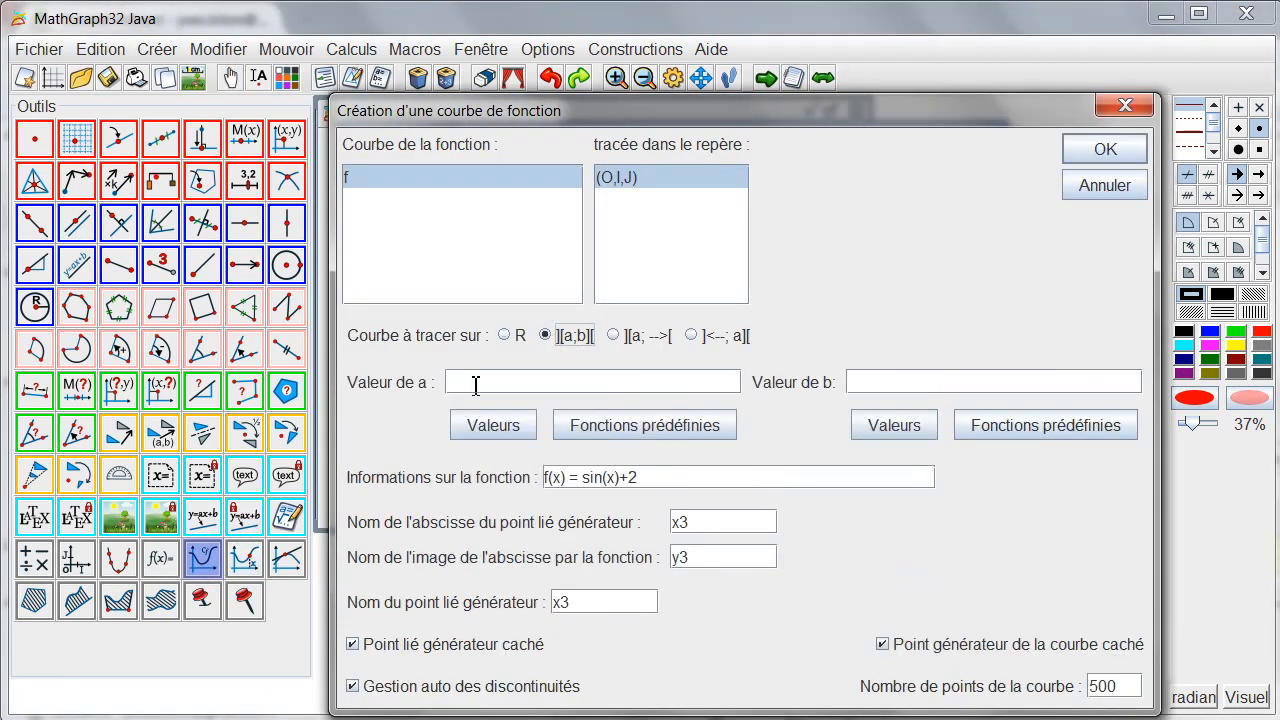
{"action": "left_click", "coordinate": [561, 376]}
{"action": "type", "text": "a"}
{"action": "type", "text": "a+2"}
{"action": "type", "text": "*pi"}
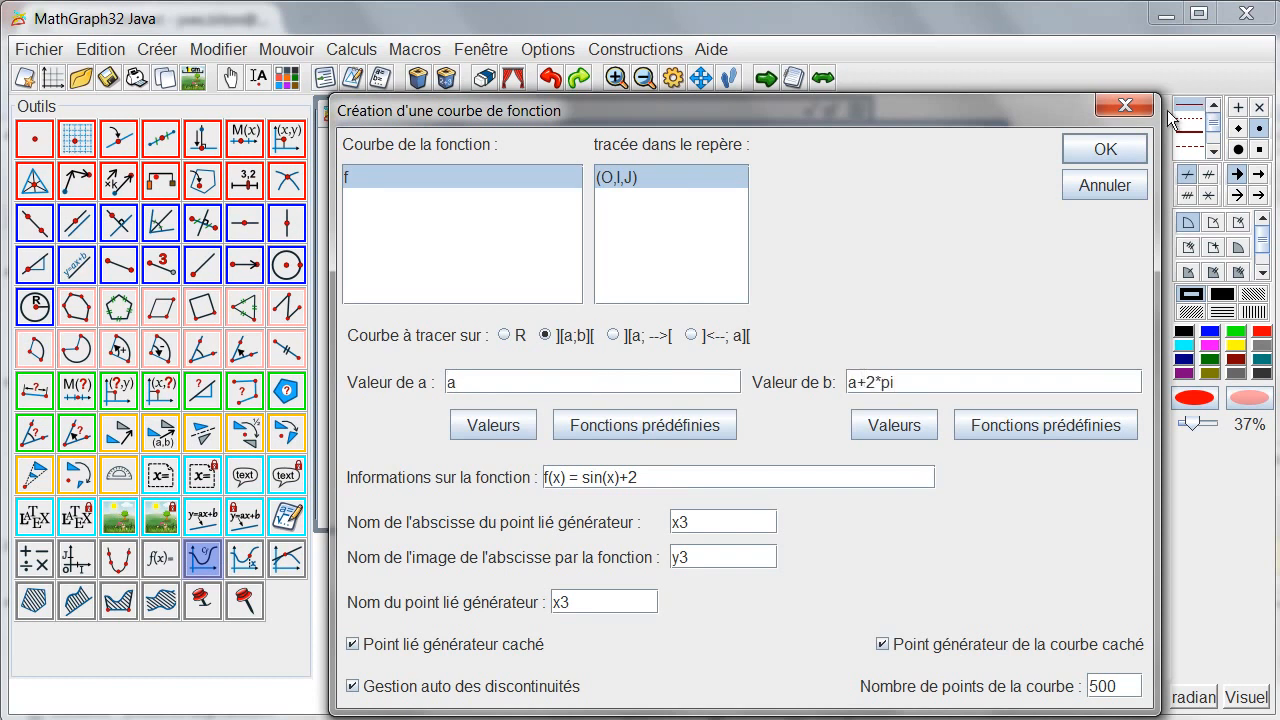
{"action": "left_click", "coordinate": [1095, 152]}
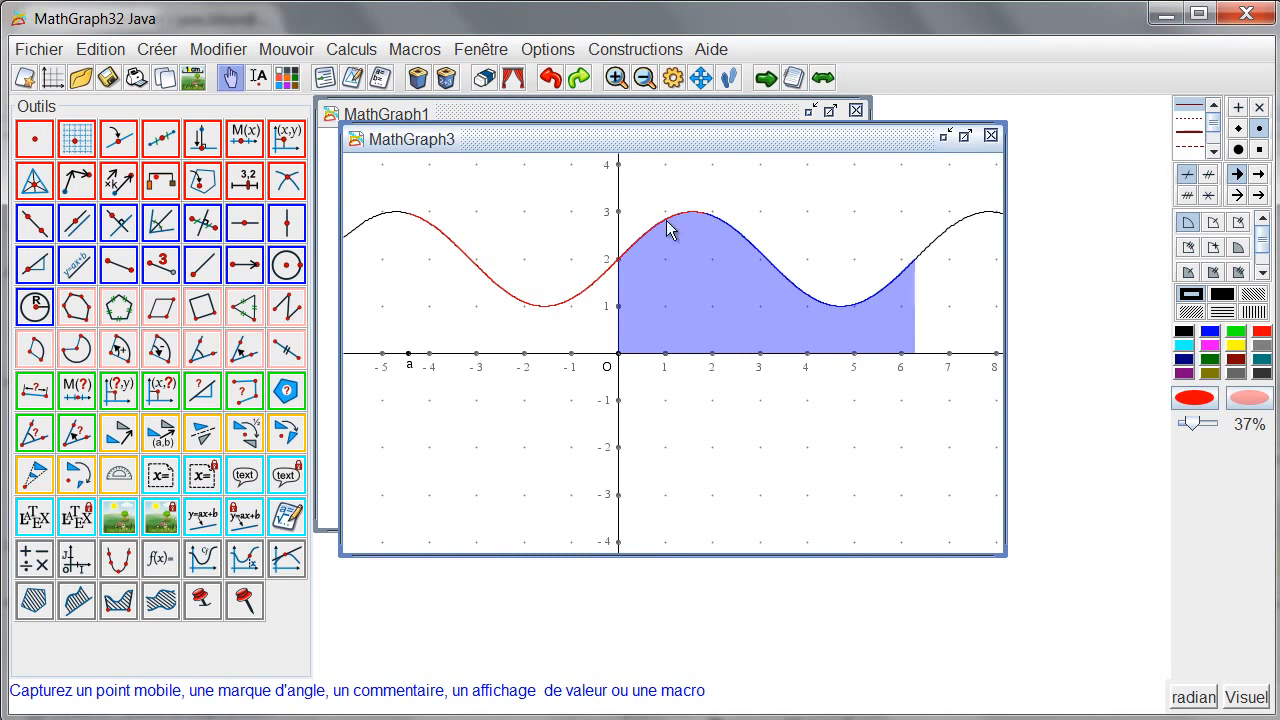
- Shade the area between the red curve and the x-axis in red
{"action": "left_click", "coordinate": [77, 602]}
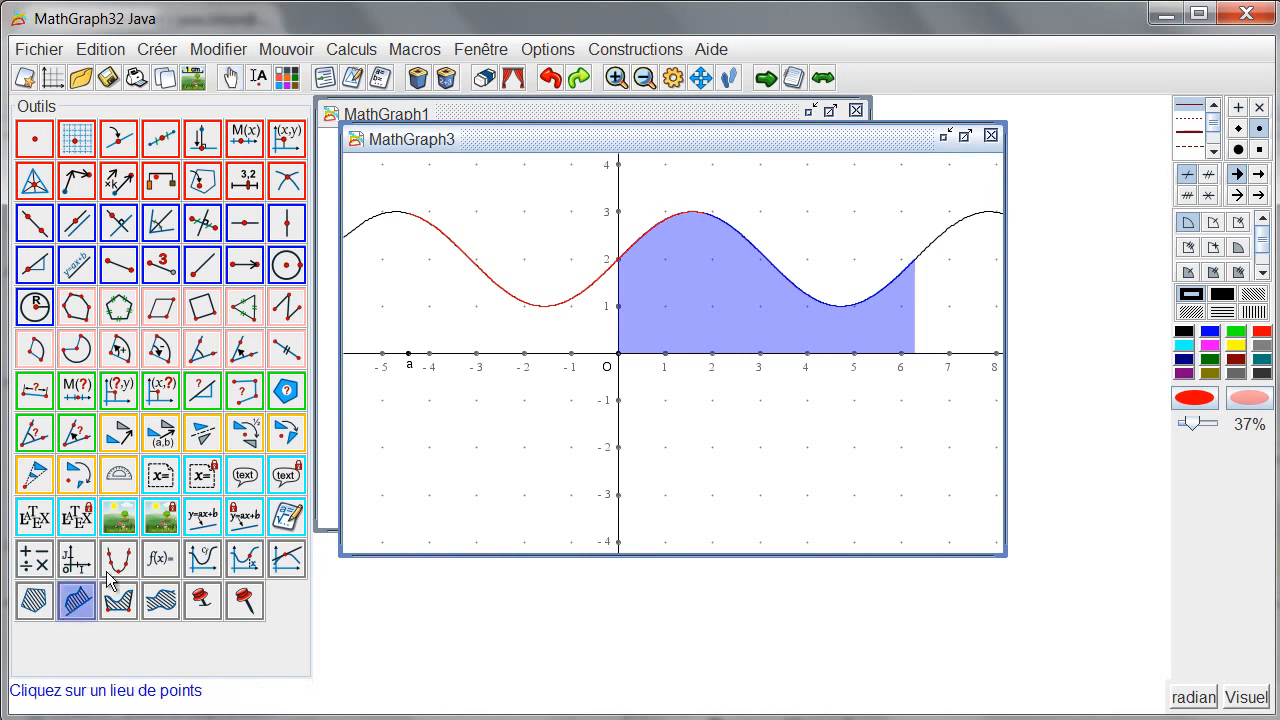
{"action": "left_click", "coordinate": [450, 240]}
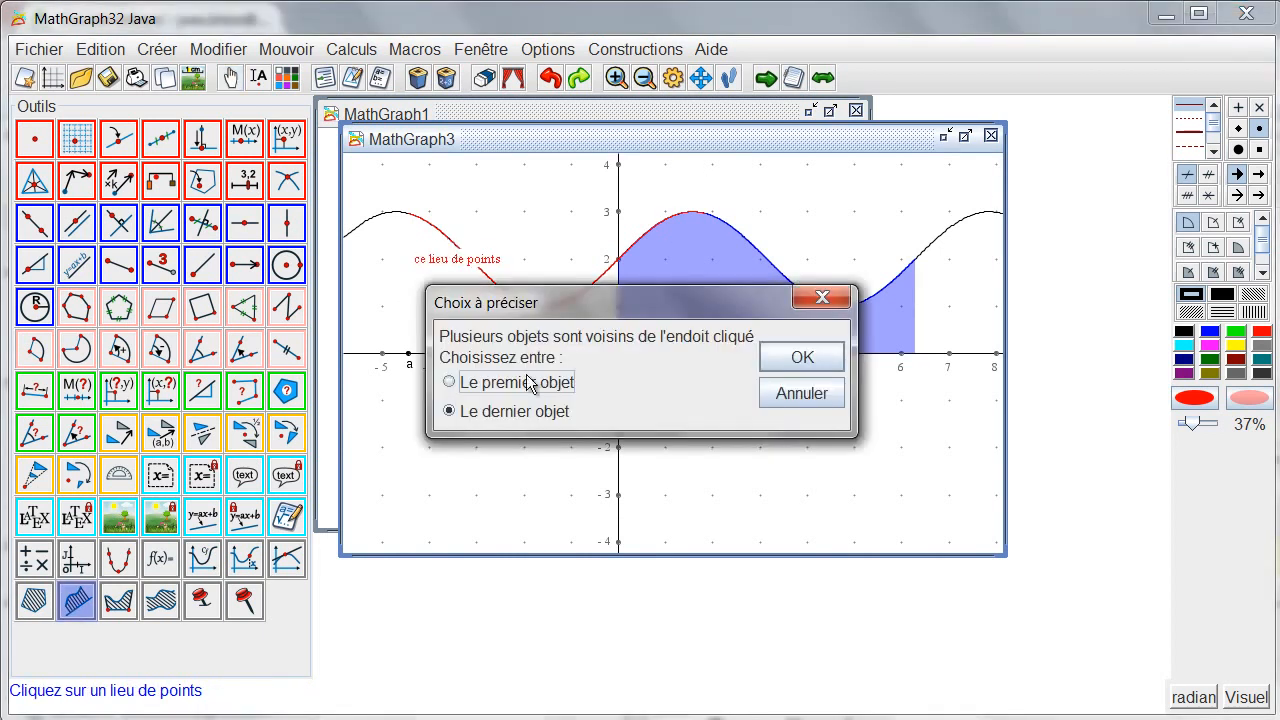
{"action": "left_click", "coordinate": [800, 350]}
{"action": "left_click", "coordinate": [463, 356]}
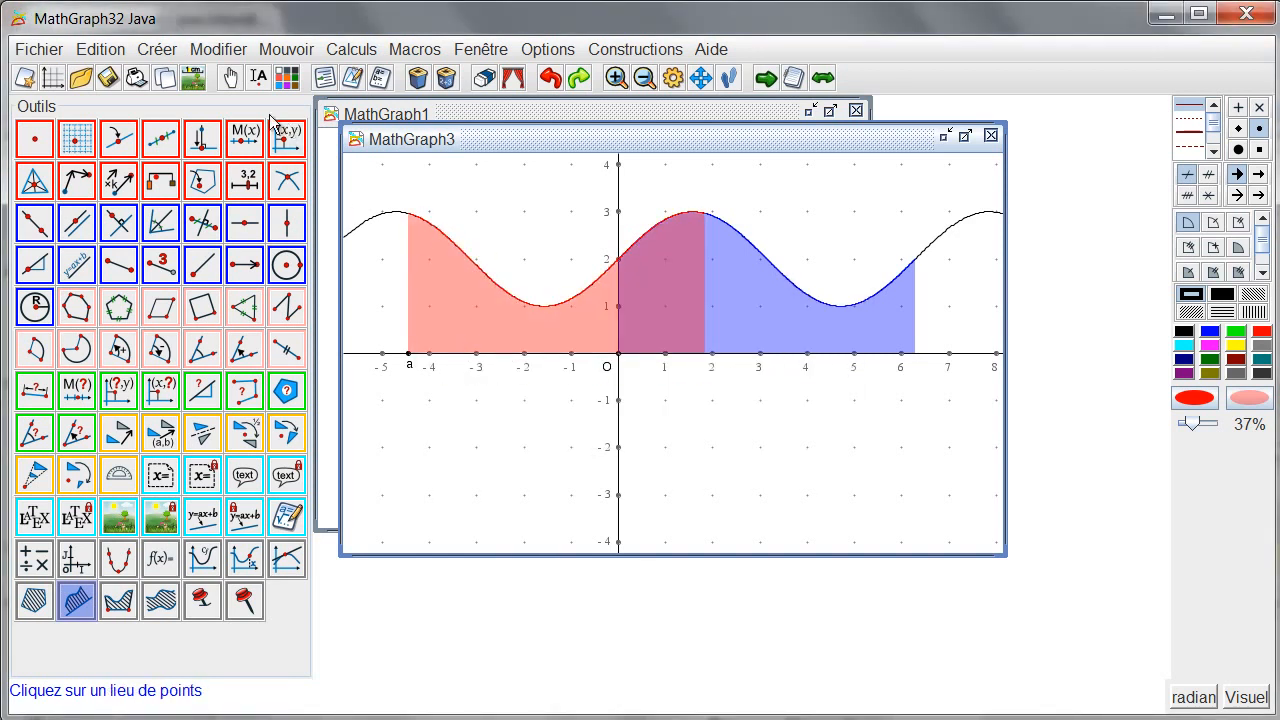
- Move point a along the x-axis to about -4.2
{"action": "left_click", "coordinate": [230, 77]}
{"action": "mouse_move", "coordinate": [406, 355]}
{"action": "left_mouse_down"}
{"action": "mouse_move", "coordinate": [486, 366]}
{"action": "mouse_move", "coordinate": [420, 372]}
{"action": "left_mouse_up"}
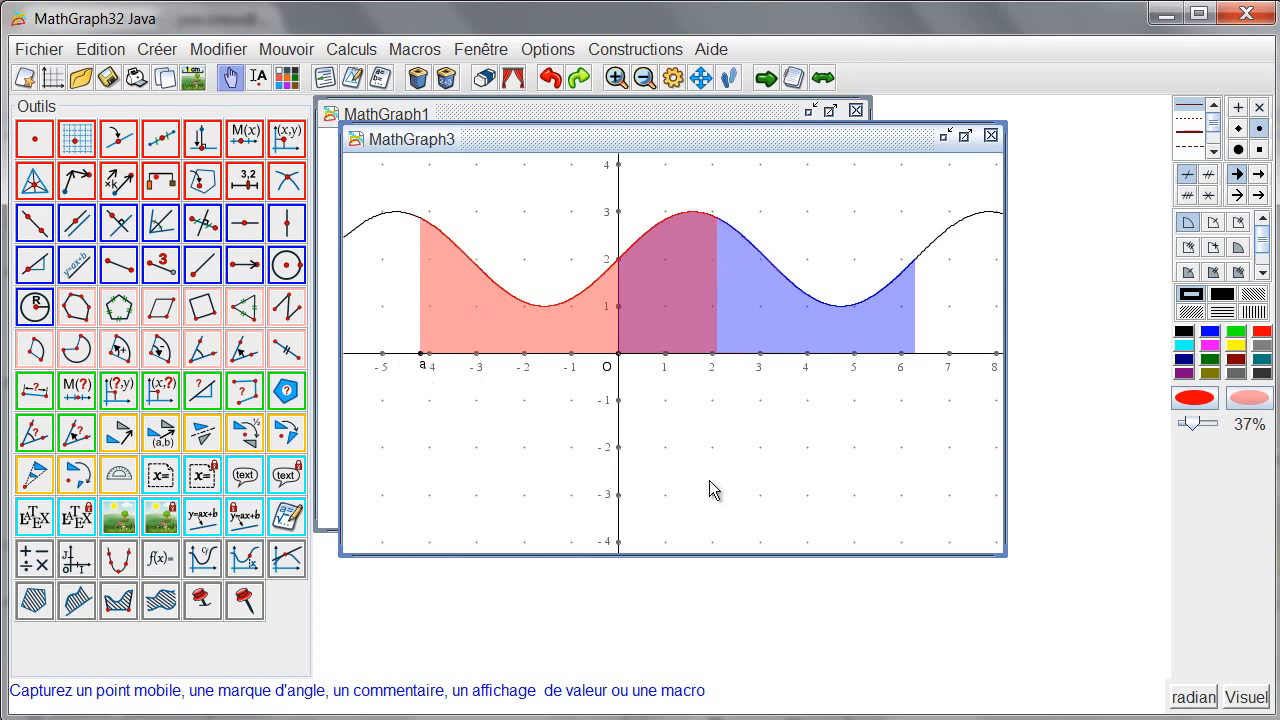
- Create a black point with coordinates (a, f(a)) in the frame (O,I,J)
{"action": "left_click", "coordinate": [1184, 333]}
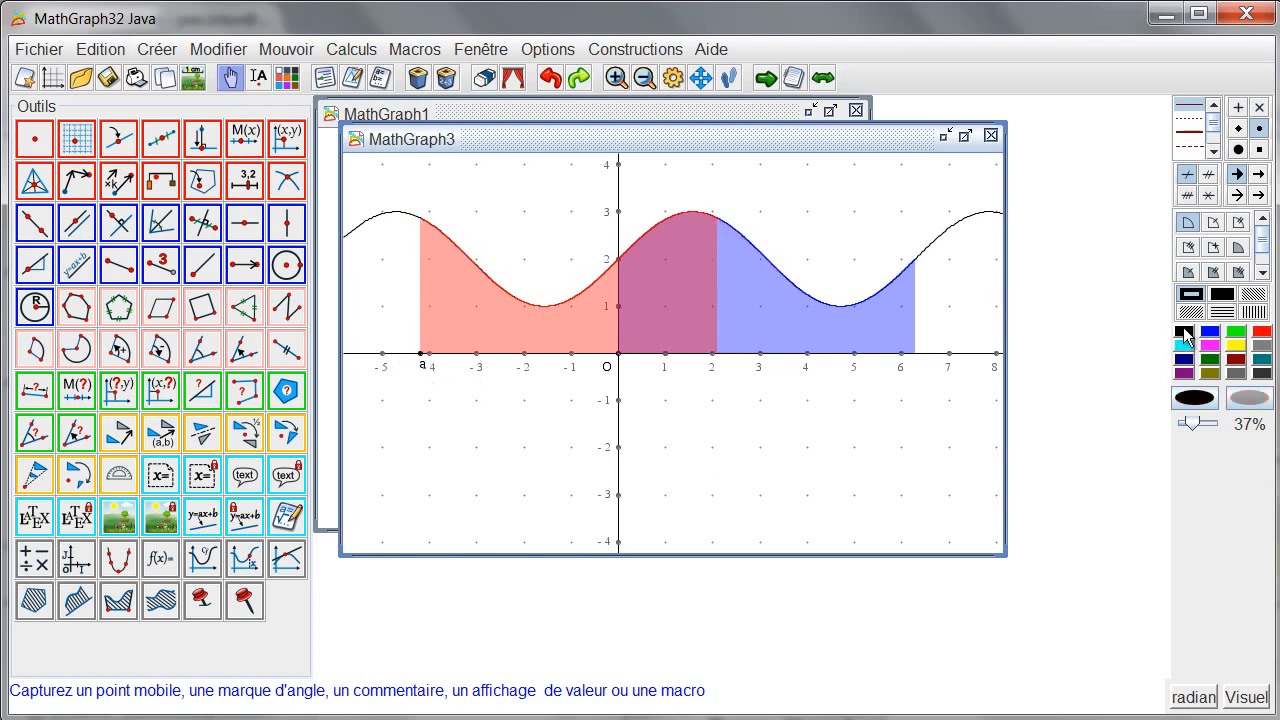
{"action": "left_click", "coordinate": [284, 143]}
{"action": "type", "text": "a"}
{"action": "key", "text": "Tab"}
{"action": "type", "text": "f(a)"}
{"action": "key", "text": "Return"}
- Create a point on the x-axis with abscissa a+2*pi and ordinate 0
{"action": "left_click", "coordinate": [283, 140]}
{"action": "type", "text": "a+"}
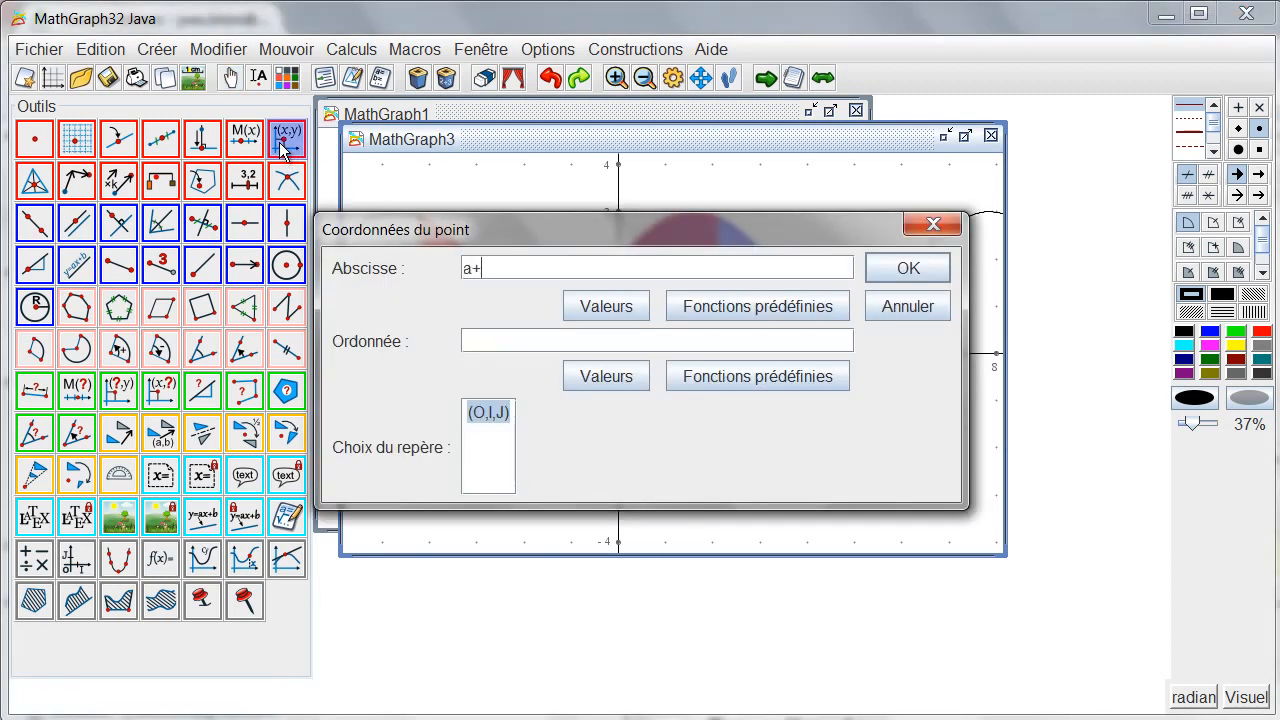
{"action": "type", "text": "2*pi"}
{"action": "key", "text": "Tab"}
{"action": "type", "text": "0"}
{"action": "left_click", "coordinate": [898, 268]}
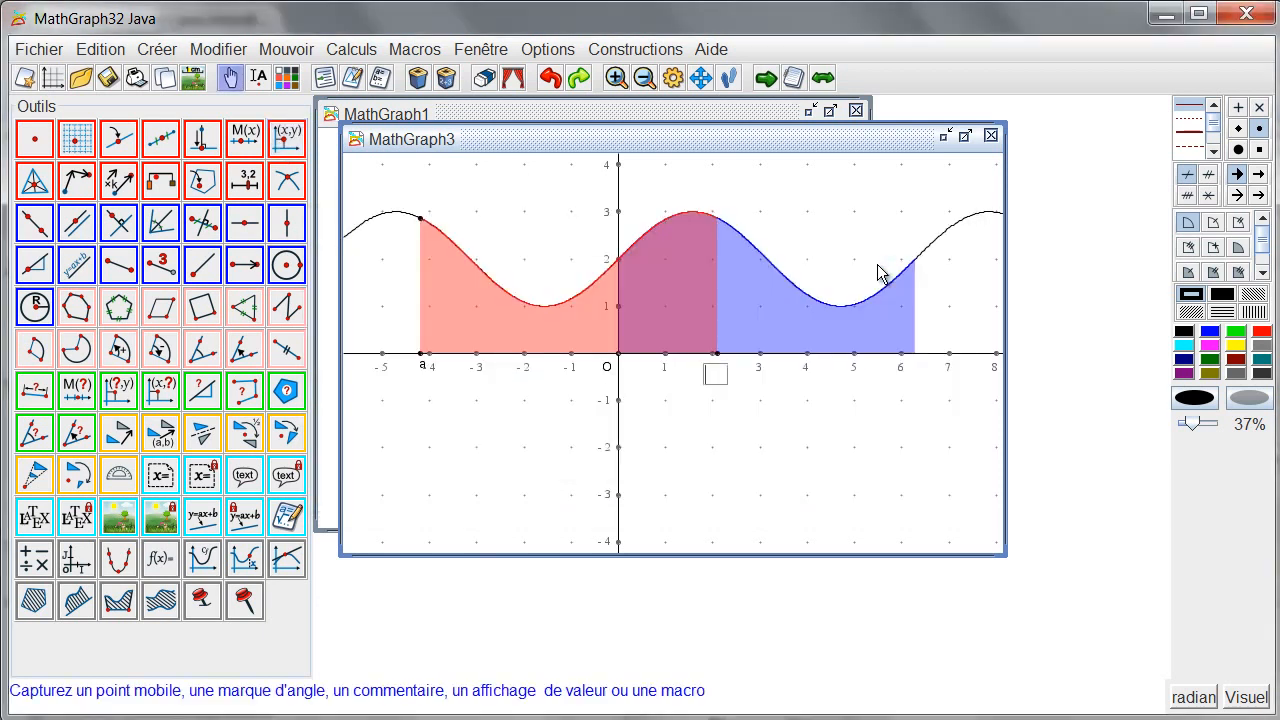
- Create a point on the curve with abscissa a+2*pi and ordinate f(a+2*pi)
{"action": "left_click", "coordinate": [278, 143]}
{"action": "type", "text": "a+2*pi"}
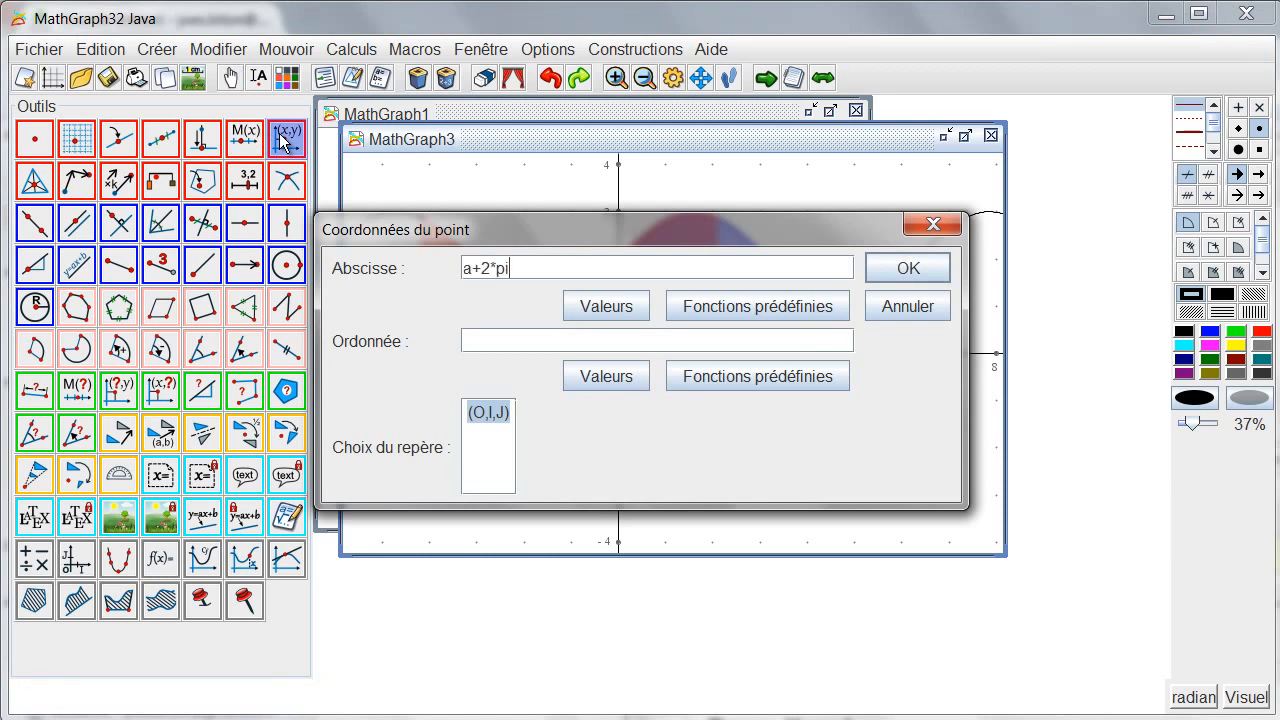
{"action": "key", "text": "Tab"}
{"action": "type", "text": "f(a+2*pi"}
{"action": "key", "text": "Return"}
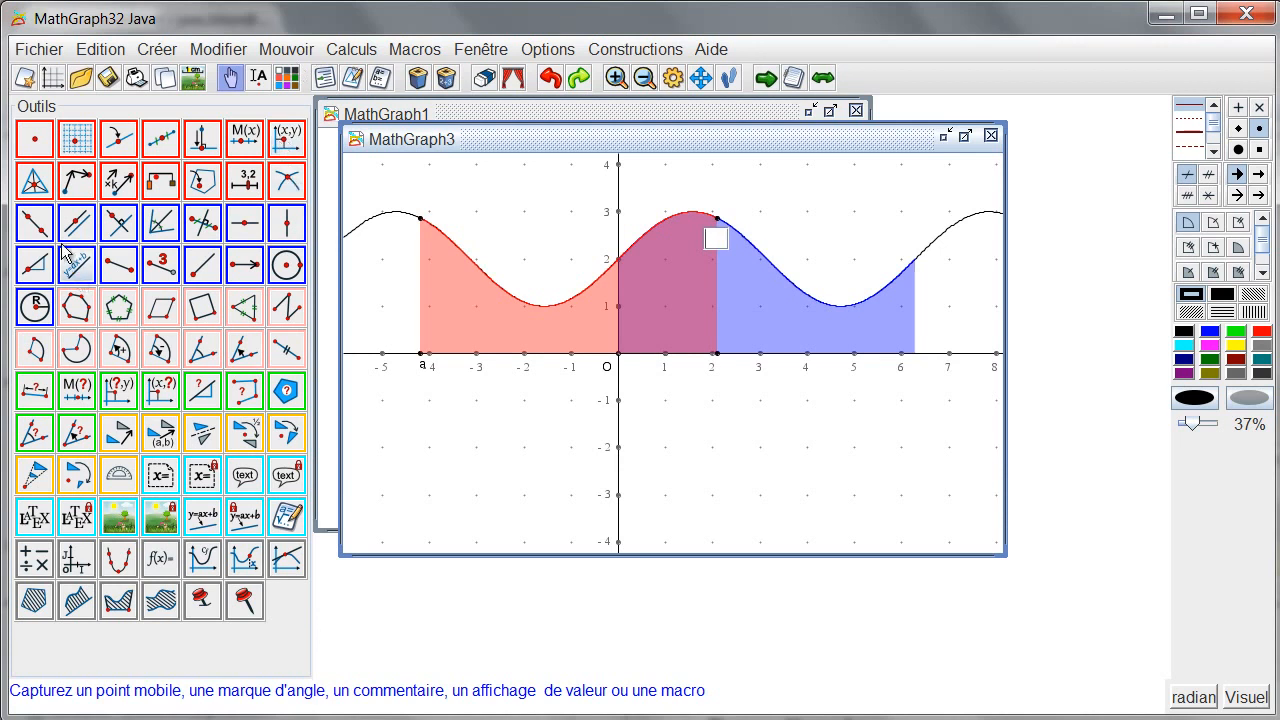
- Draw dotted vertical segments joining the x-axis points at a and a+2*pi to their matching points on the curve
{"action": "left_click", "coordinate": [119, 264]}
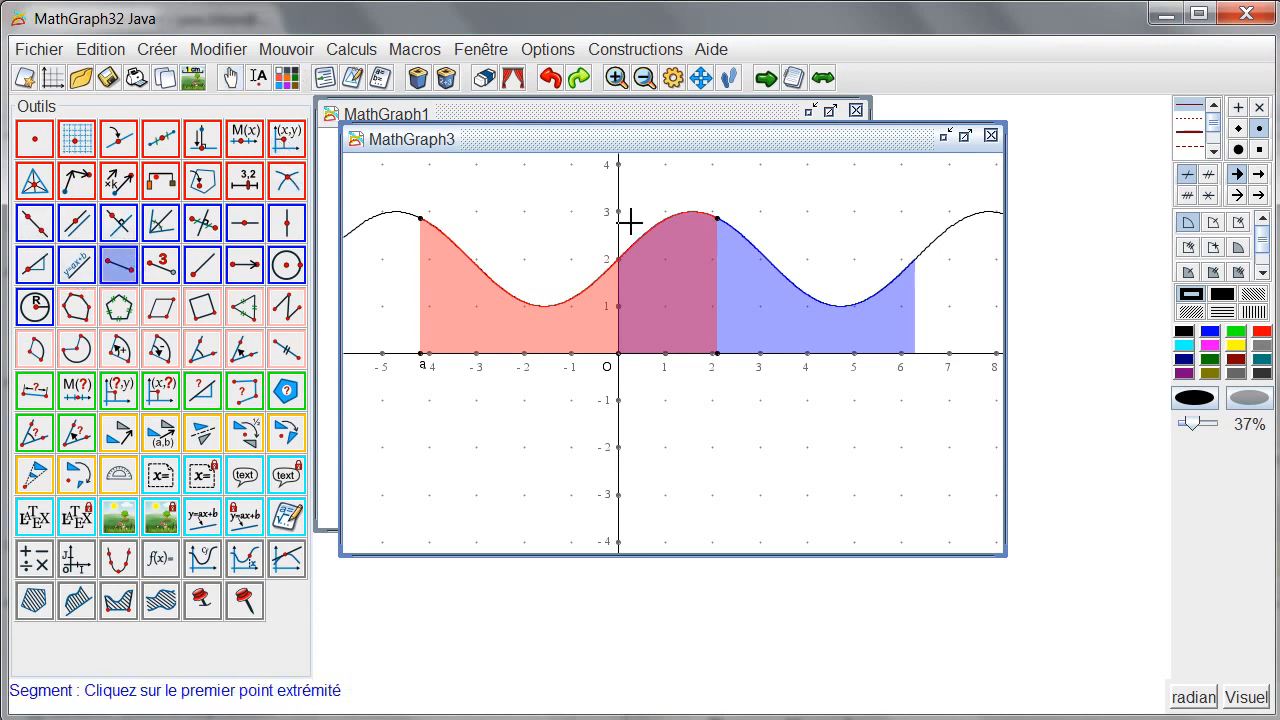
{"action": "left_click", "coordinate": [1189, 122]}
{"action": "left_click", "coordinate": [420, 353]}
{"action": "left_click", "coordinate": [421, 218]}
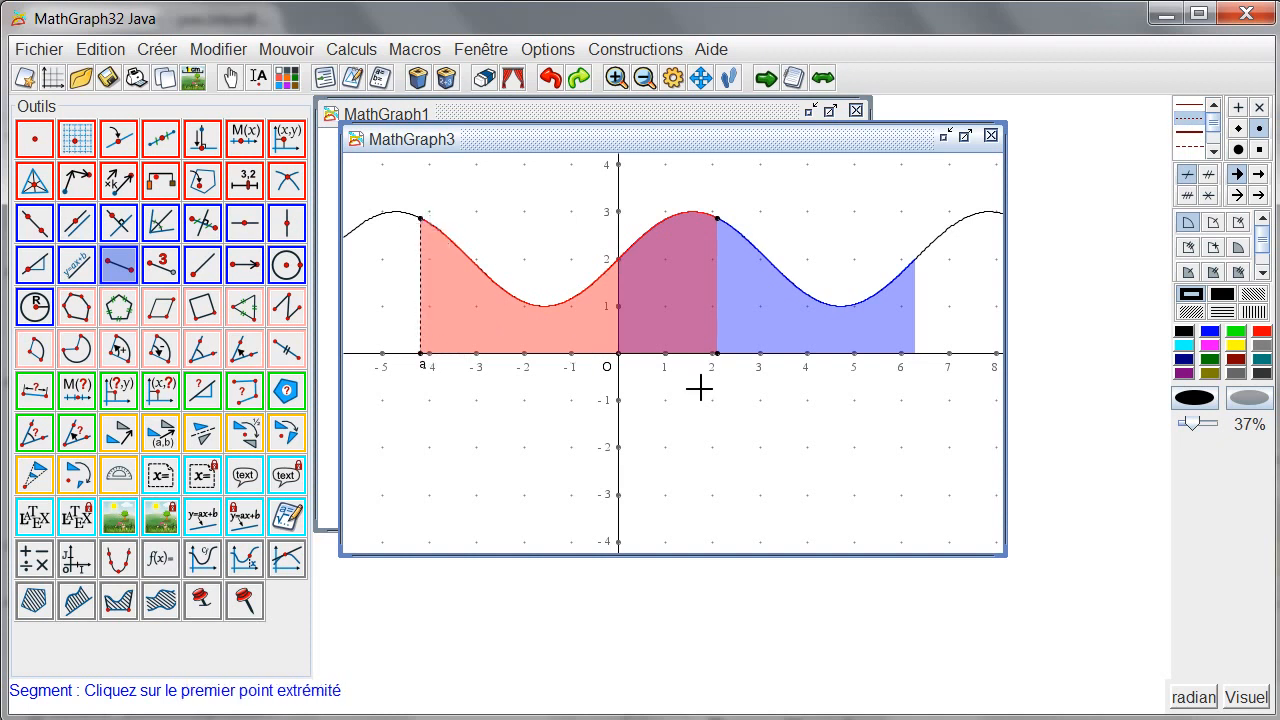
{"action": "left_click", "coordinate": [718, 353]}
{"action": "left_click", "coordinate": [716, 218]}
- Create a real calculation named ya for the value f(a)
{"action": "left_click", "coordinate": [33, 560]}
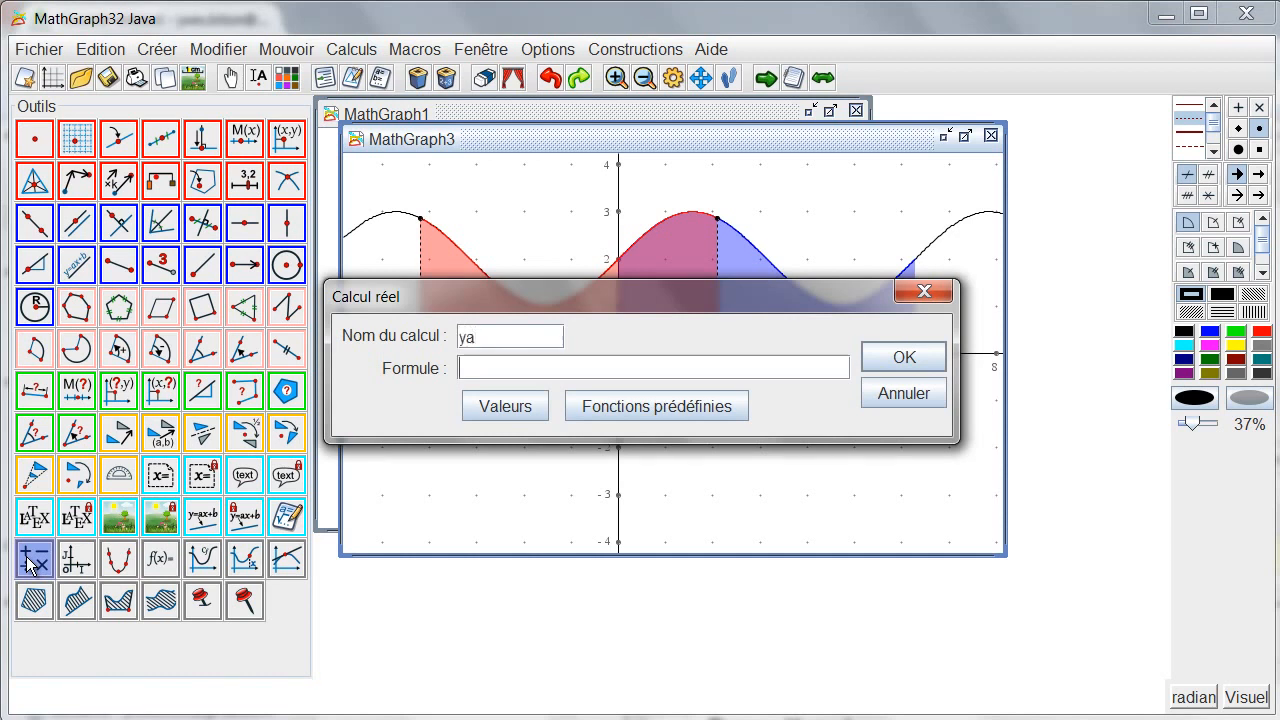
{"action": "type", "text": ")"}
{"action": "key", "text": "Return"}
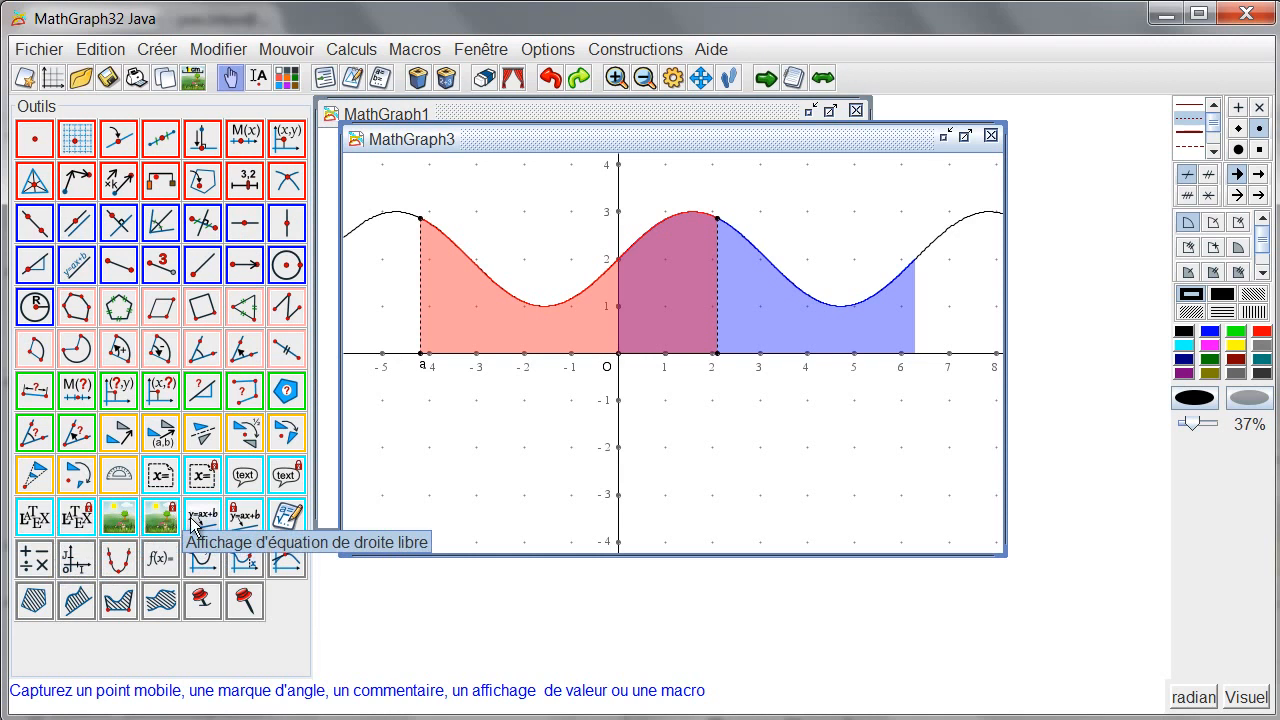
- Display the value a in the figure's upper-left corner with 3 decimals, the header "a =" and an erased background
{"action": "left_click", "coordinate": [160, 480]}
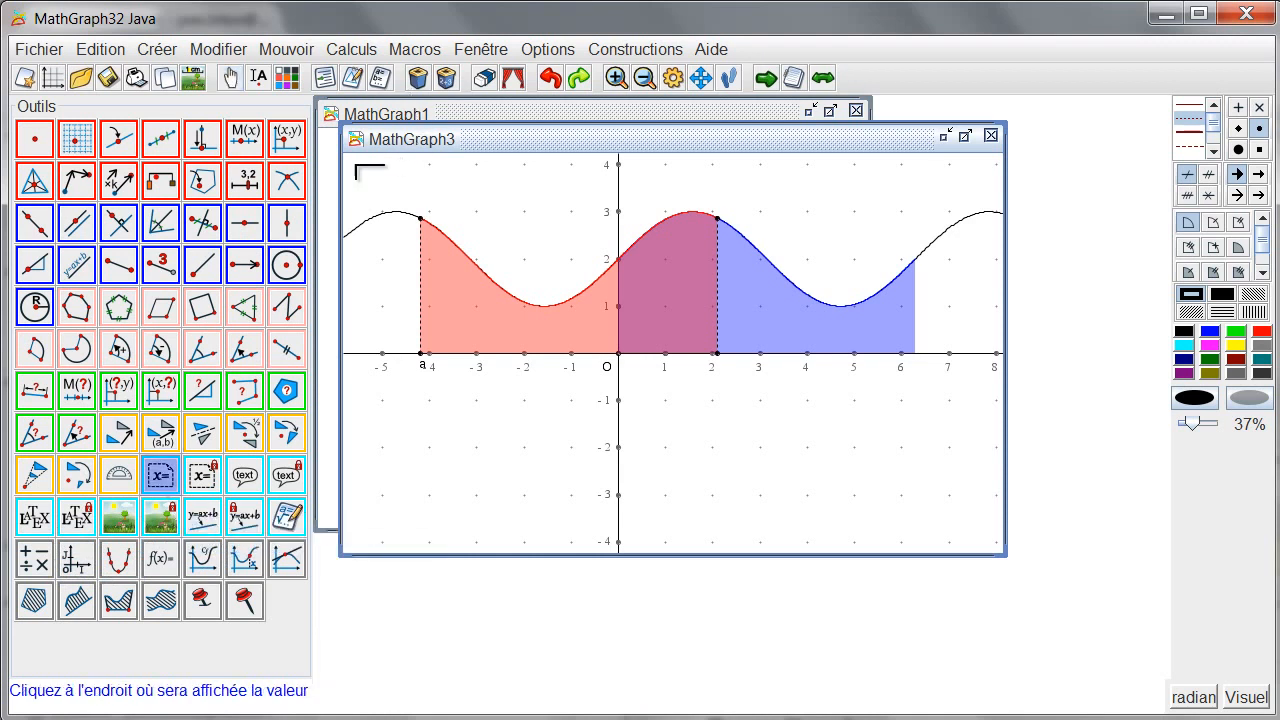
{"action": "left_click", "coordinate": [360, 166]}
{"action": "left_click", "coordinate": [486, 277]}
{"action": "scroll", "coordinate": [491, 388], "scroll_direction": "down", "scroll_amount": 1}
{"action": "scroll", "coordinate": [470, 430], "scroll_direction": "down", "scroll_amount": 5}
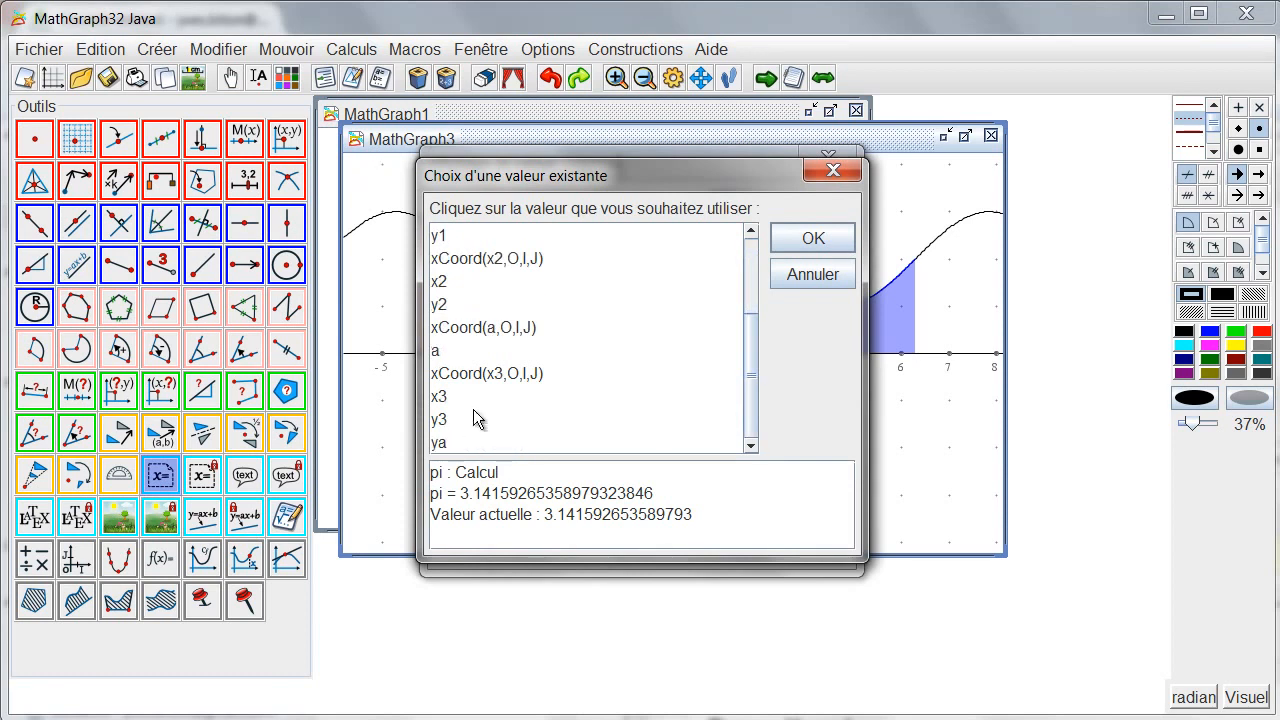
{"action": "left_click", "coordinate": [460, 348]}
{"action": "left_click", "coordinate": [810, 237]}
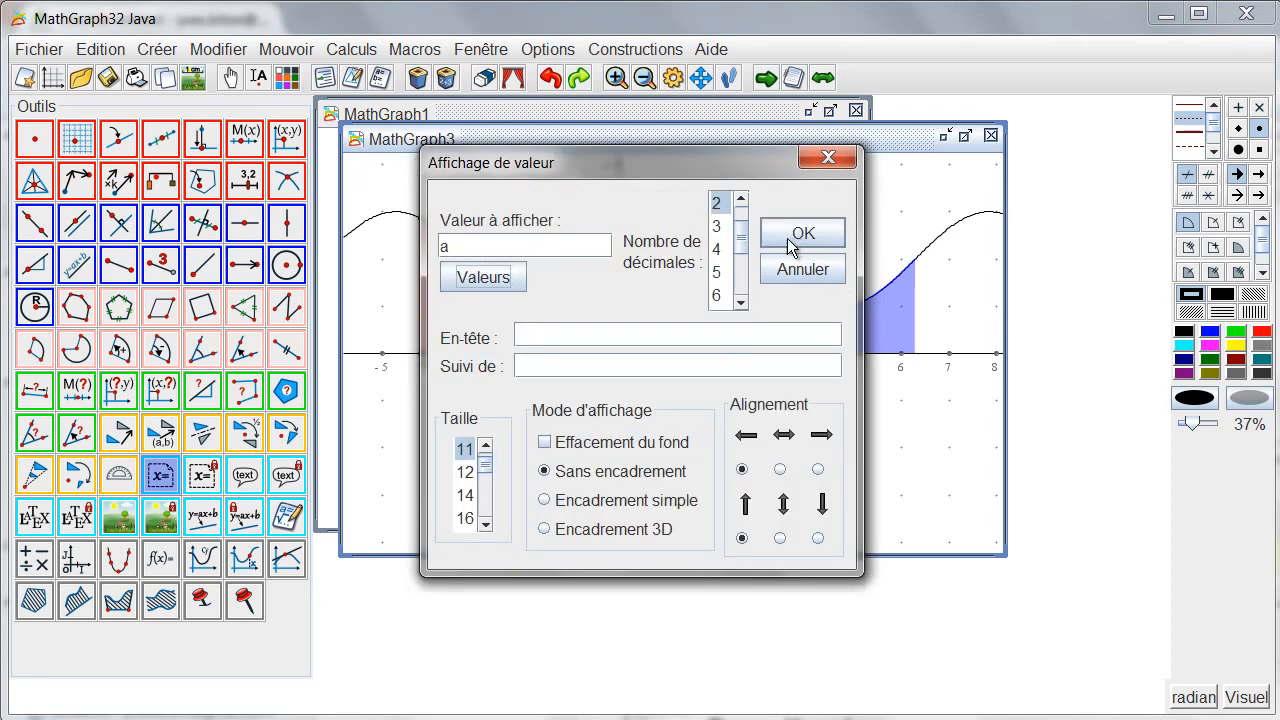
{"action": "left_click", "coordinate": [728, 231]}
{"action": "left_click", "coordinate": [604, 337]}
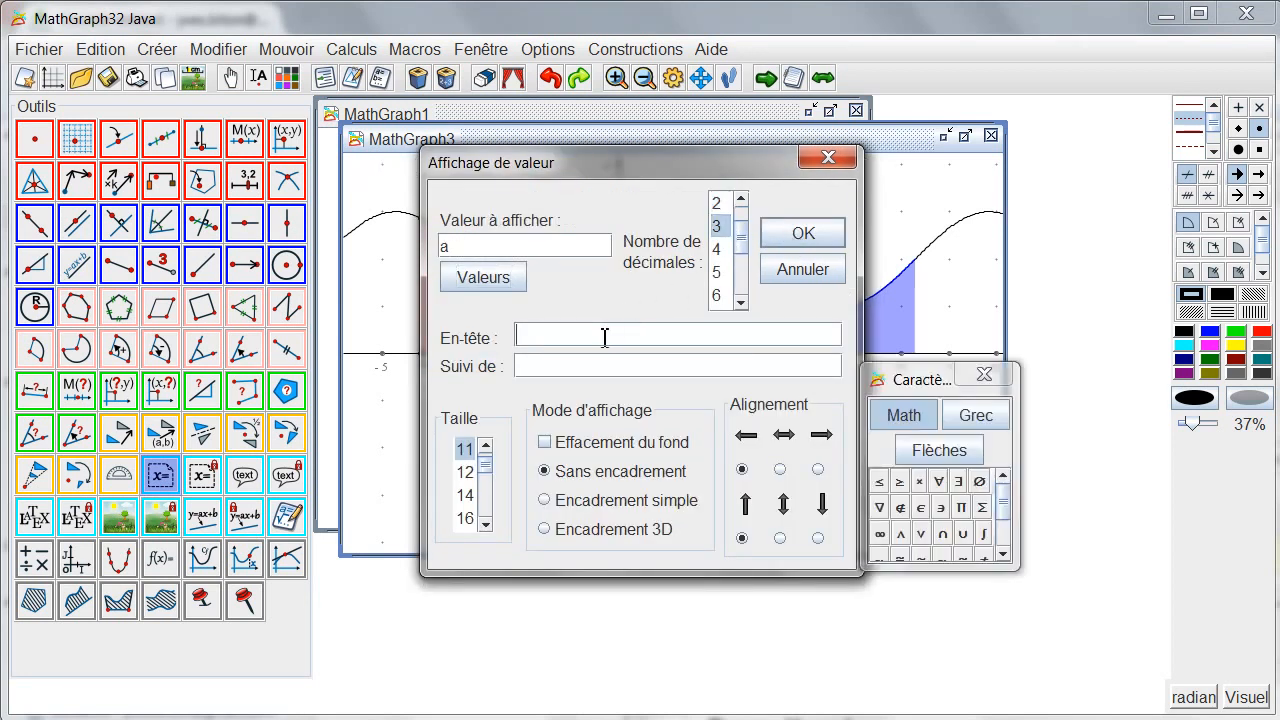
{"action": "type", "text": "a ="}
{"action": "left_click", "coordinate": [638, 452]}
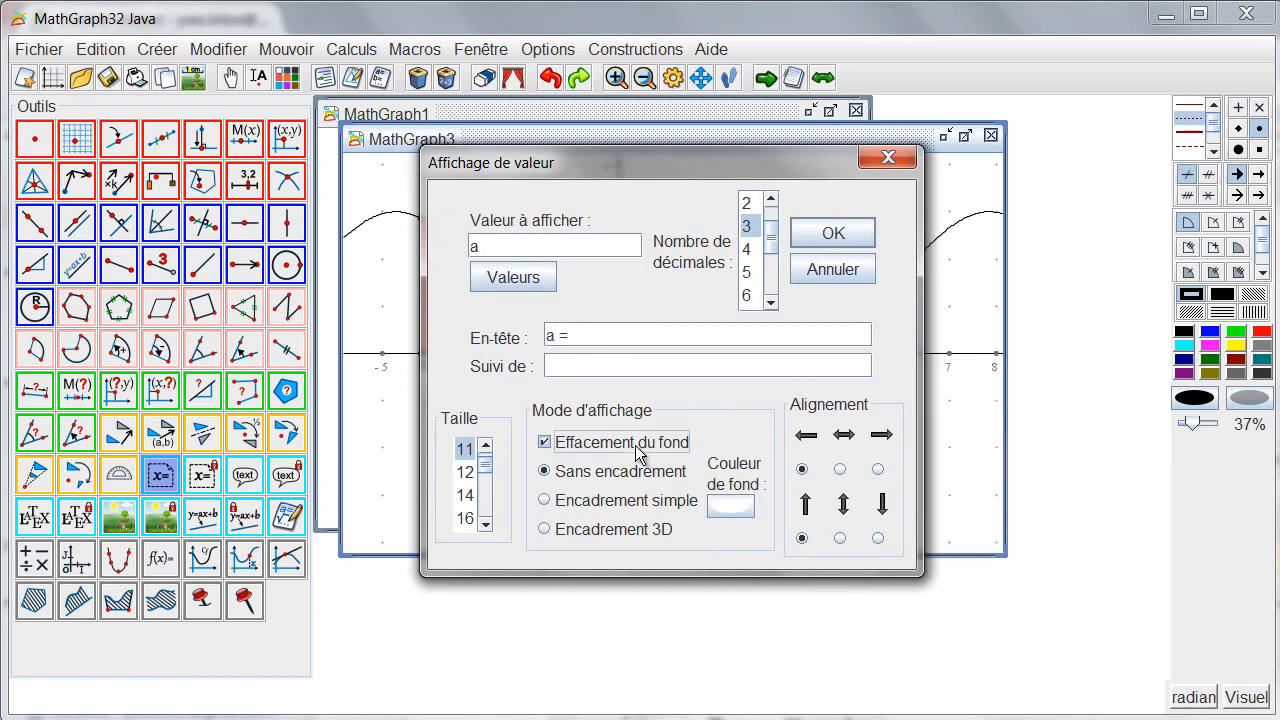
{"action": "left_click", "coordinate": [836, 236]}
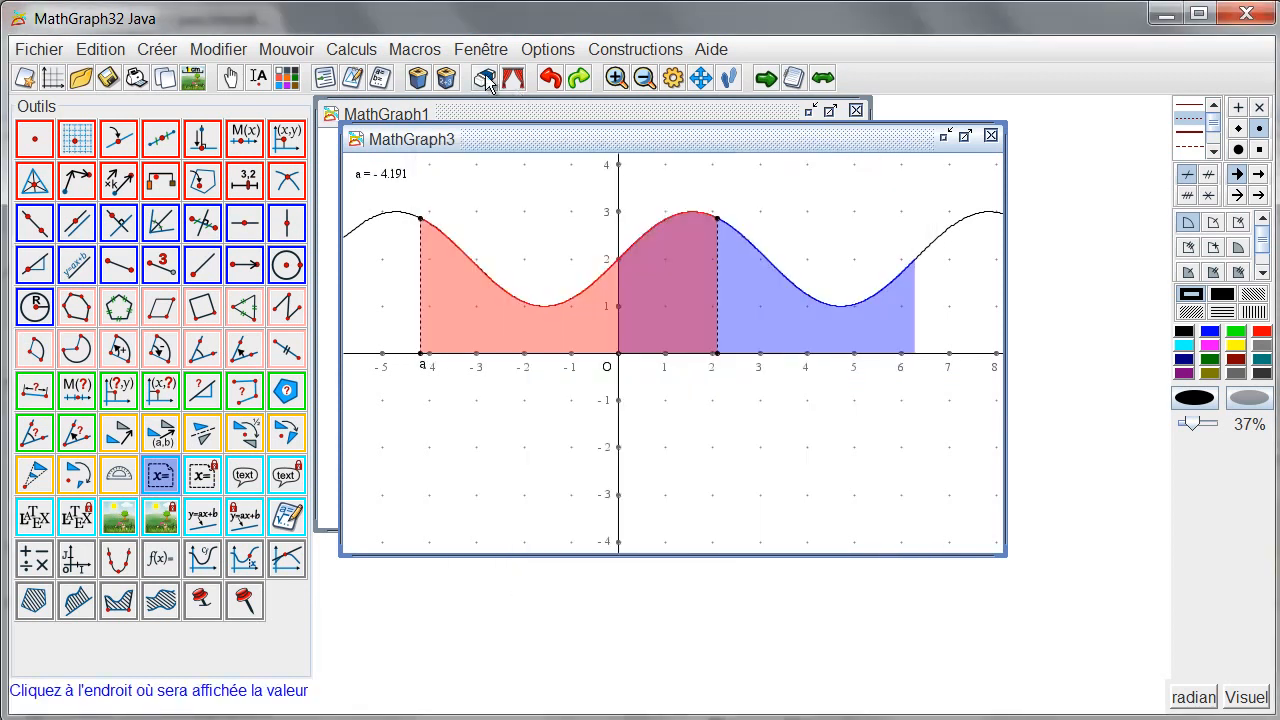
- Set the text size of the displayed value of a to 14
{"action": "left_click", "coordinate": [351, 78]}
{"action": "left_click", "coordinate": [407, 178]}
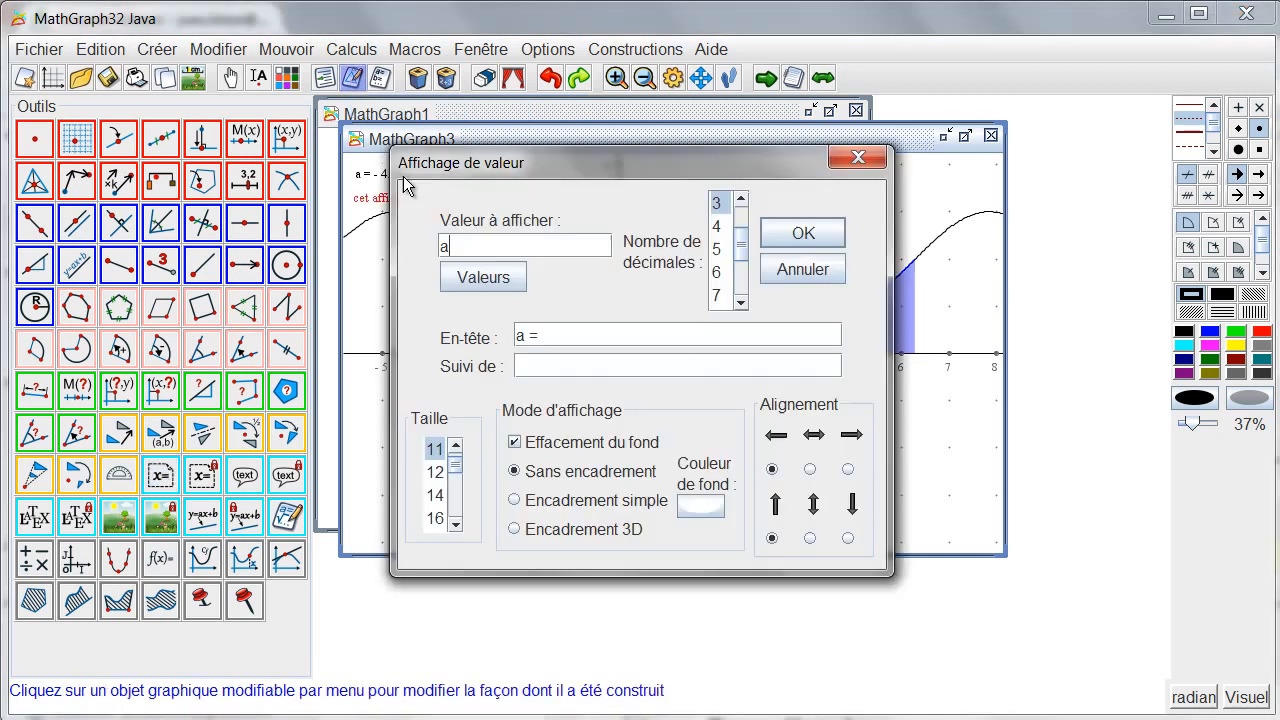
{"action": "left_click", "coordinate": [804, 234]}
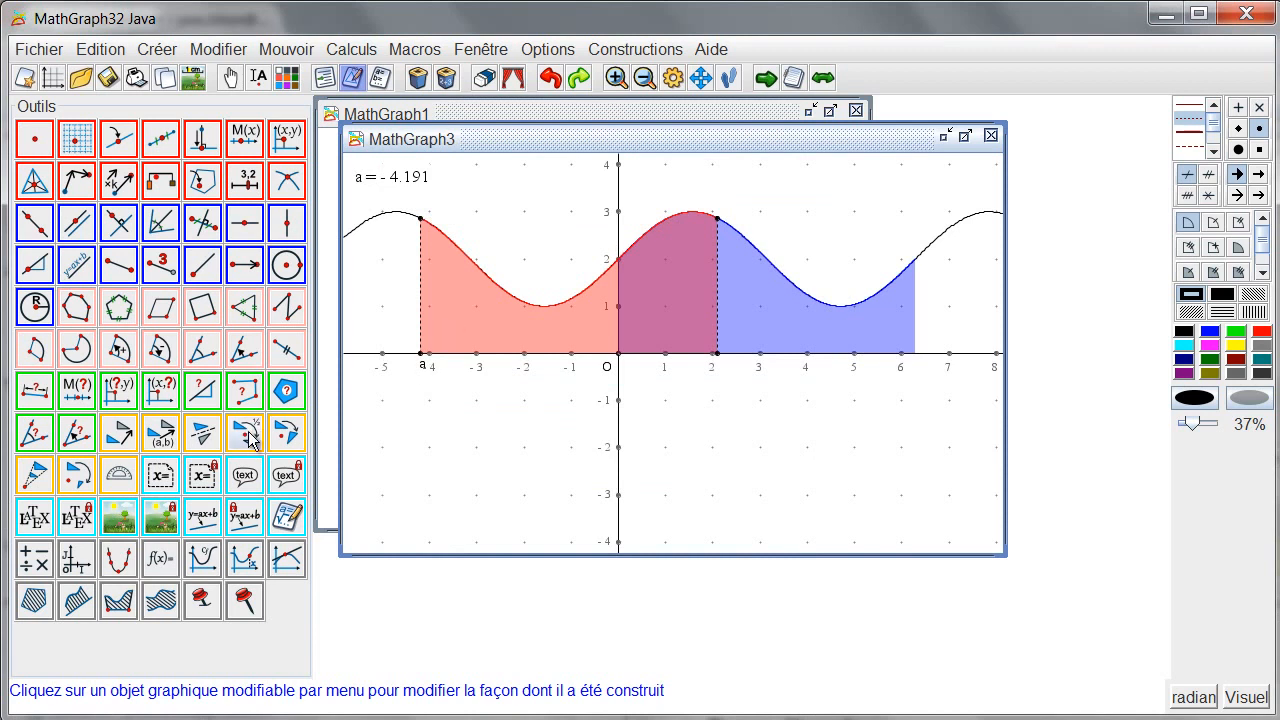
- Display the value ya beside the display of a, with 3 decimals and the header "f(a) ="
{"action": "left_click", "coordinate": [160, 476]}
{"action": "left_click", "coordinate": [470, 171]}
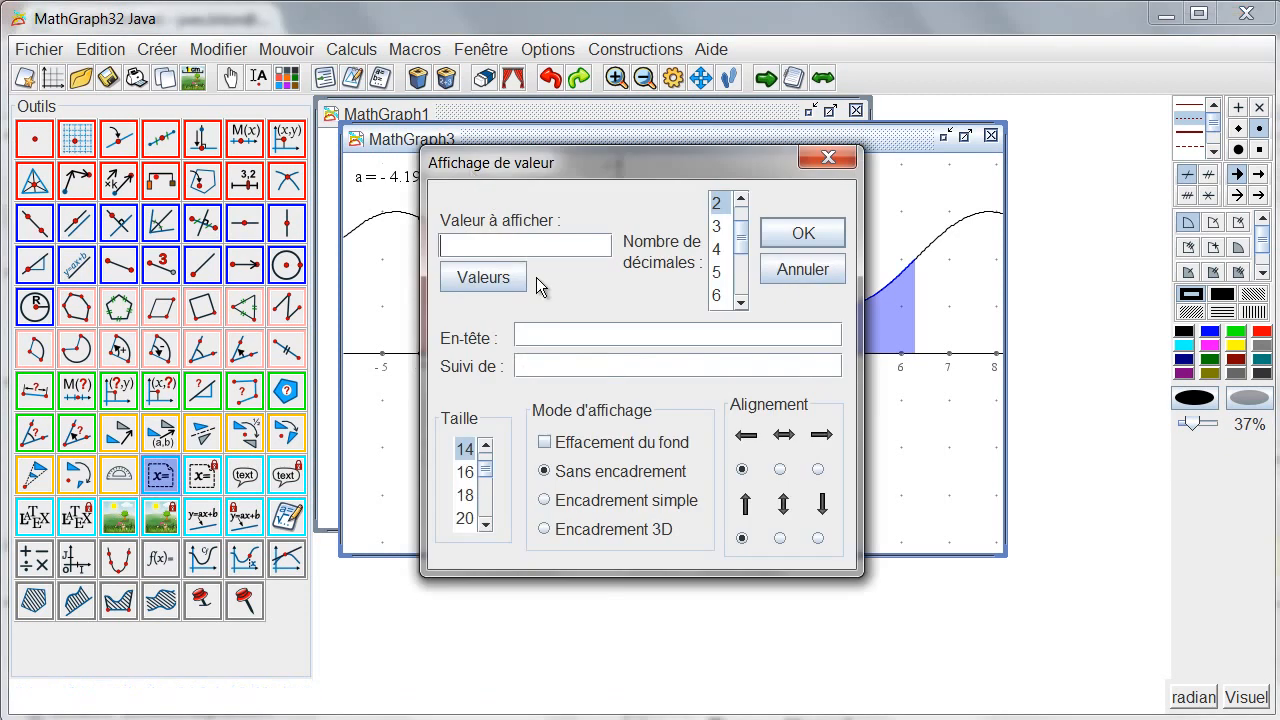
{"action": "left_click", "coordinate": [510, 277]}
{"action": "scroll", "coordinate": [554, 347], "scroll_direction": "down", "scroll_amount": 2}
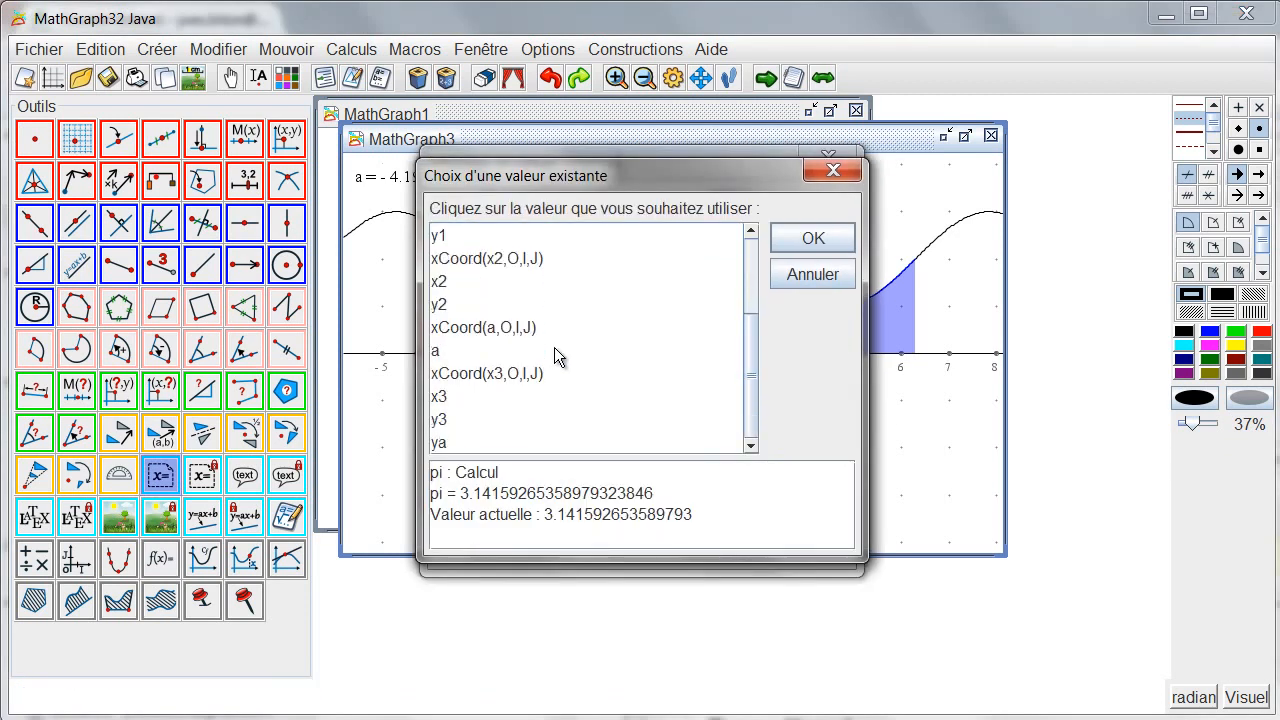
{"action": "left_click", "coordinate": [481, 441]}
{"action": "left_click", "coordinate": [790, 243]}
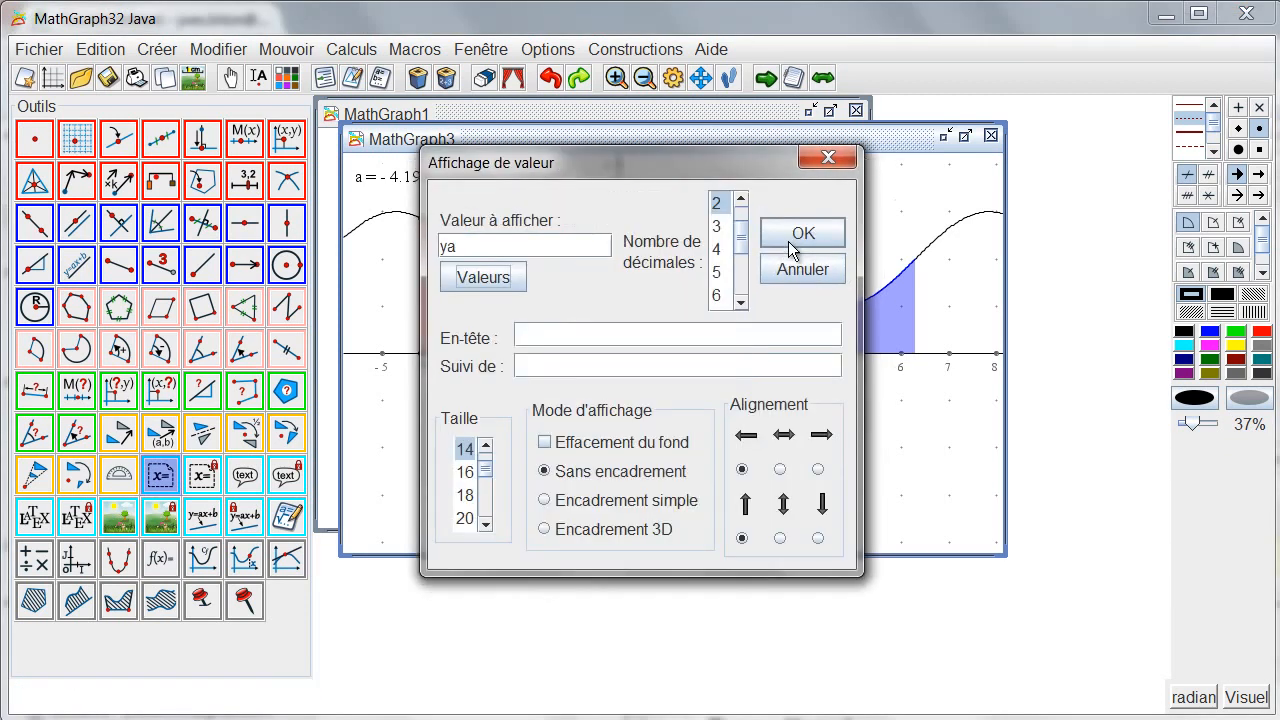
{"action": "left_click", "coordinate": [716, 226]}
{"action": "left_click", "coordinate": [537, 335]}
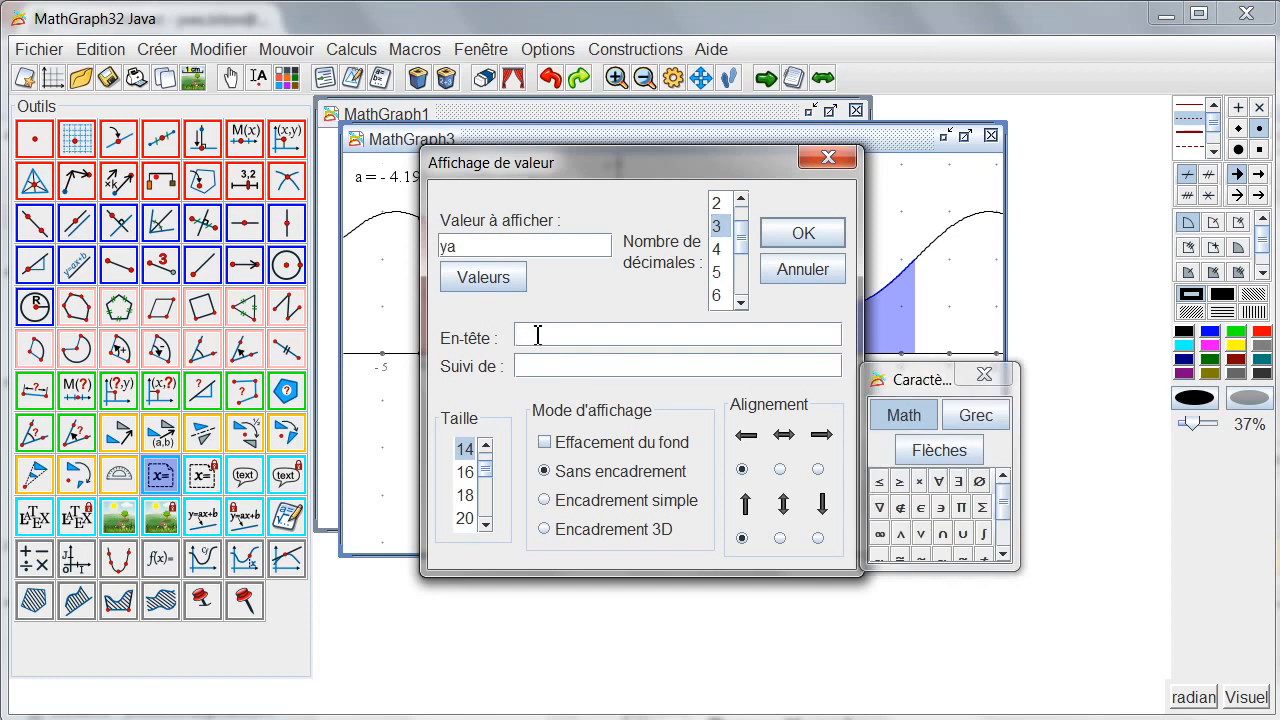
{"action": "type", "text": "f(a) ="}
{"action": "left_click", "coordinate": [803, 233]}
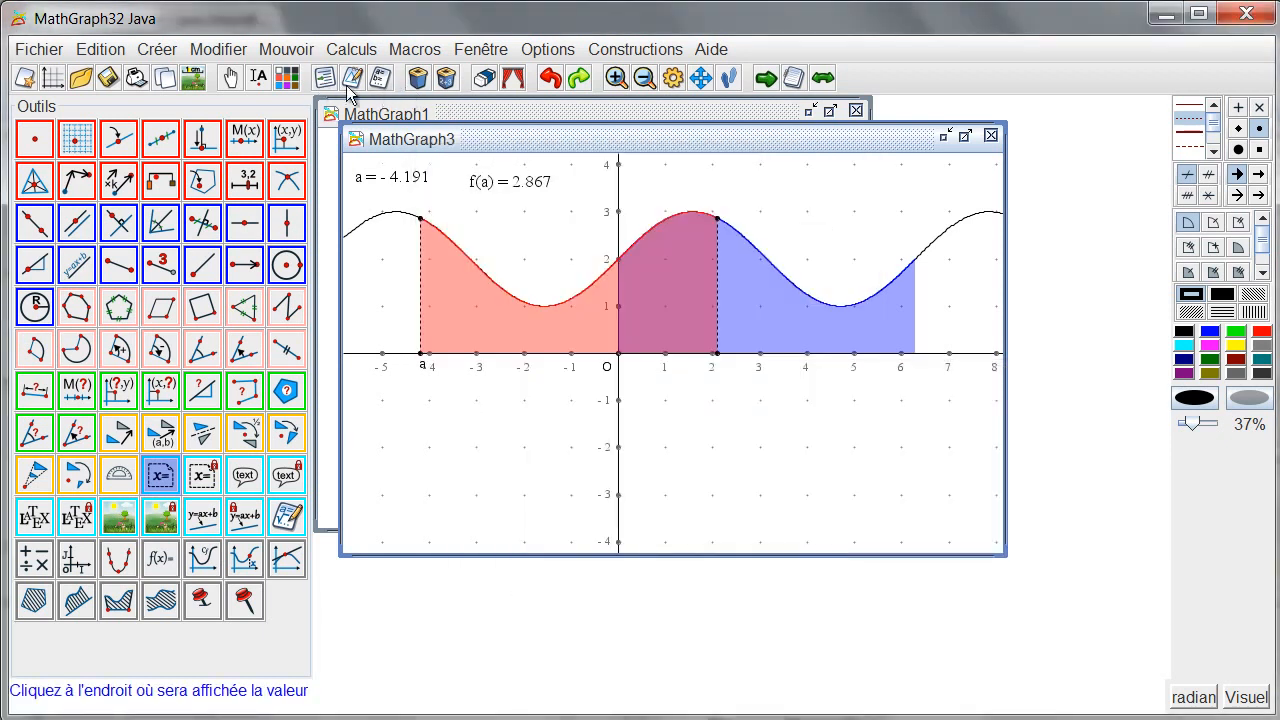
- Move the f(a) value display to line up with the display of a
{"action": "left_click", "coordinate": [230, 77]}
{"action": "left_click_drag", "start_coordinate": [505, 190], "coordinate": [498, 183]}
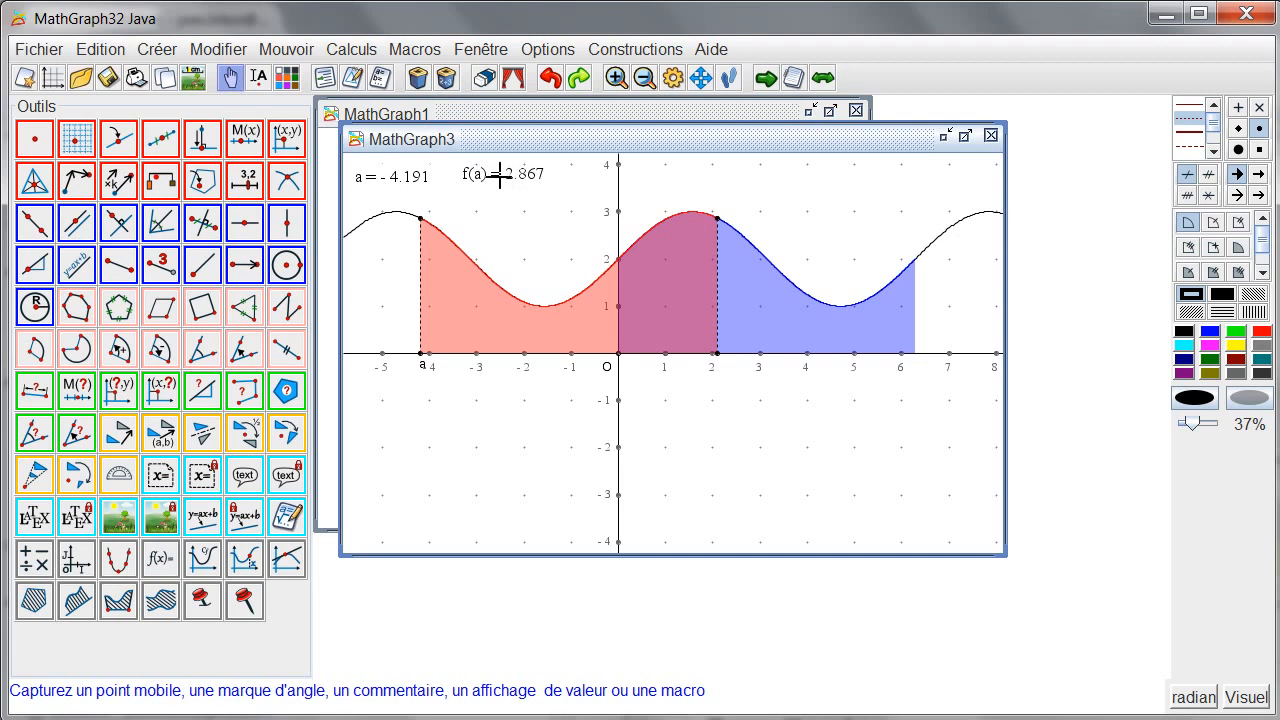
{"action": "left_click_drag", "start_coordinate": [508, 178], "coordinate": [516, 187]}
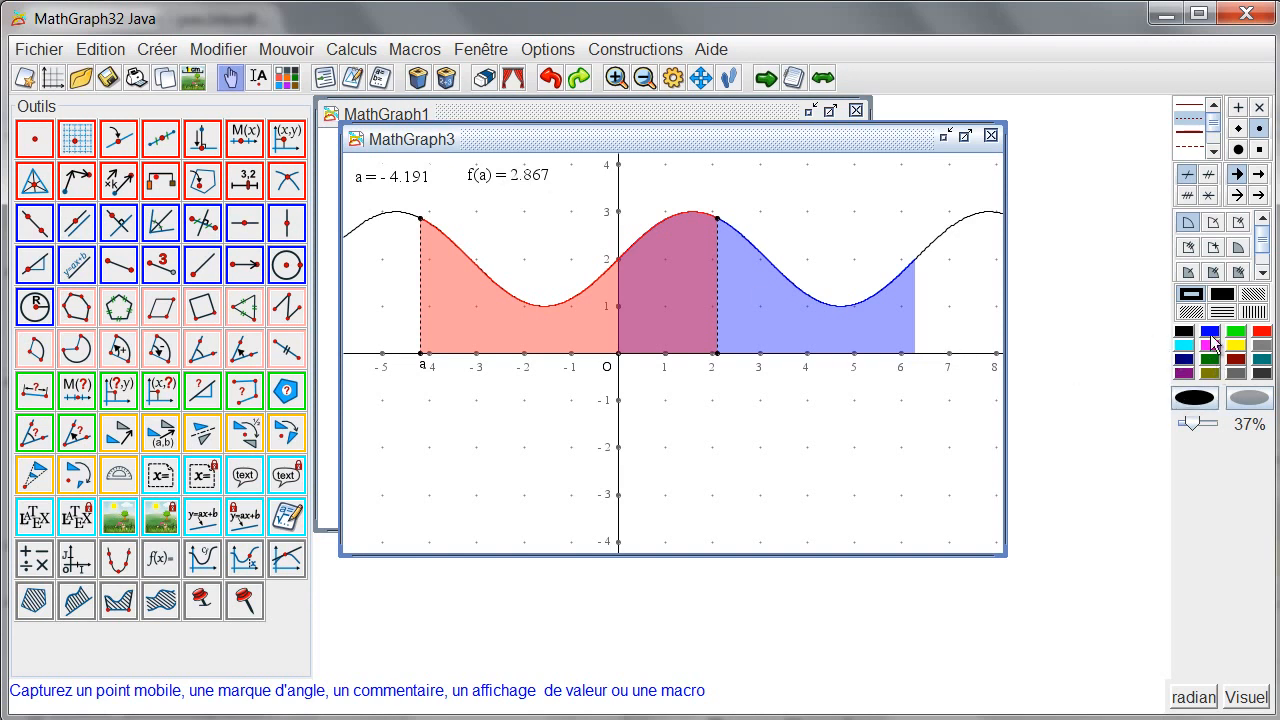
- With purple as the drawing colour, define the function g of variable x as 2*rac(x+1) without tracing its curve
{"action": "left_click", "coordinate": [1187, 375]}
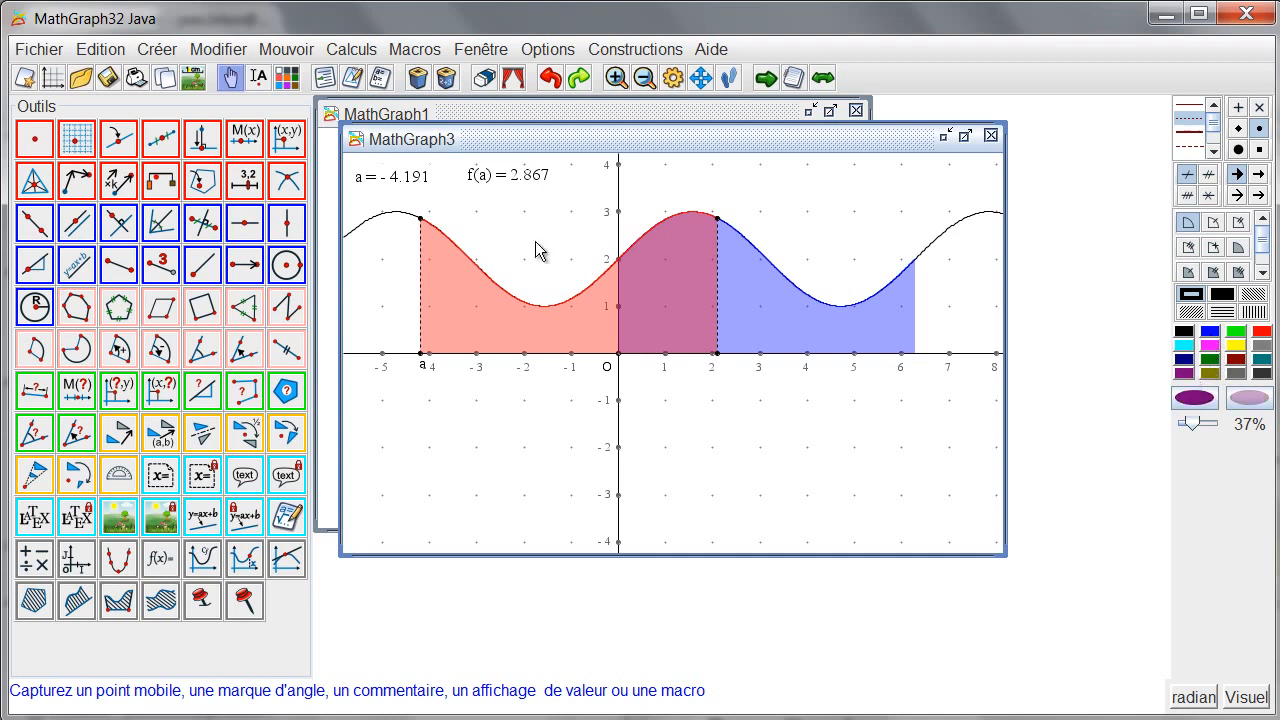
{"action": "left_click", "coordinate": [157, 570]}
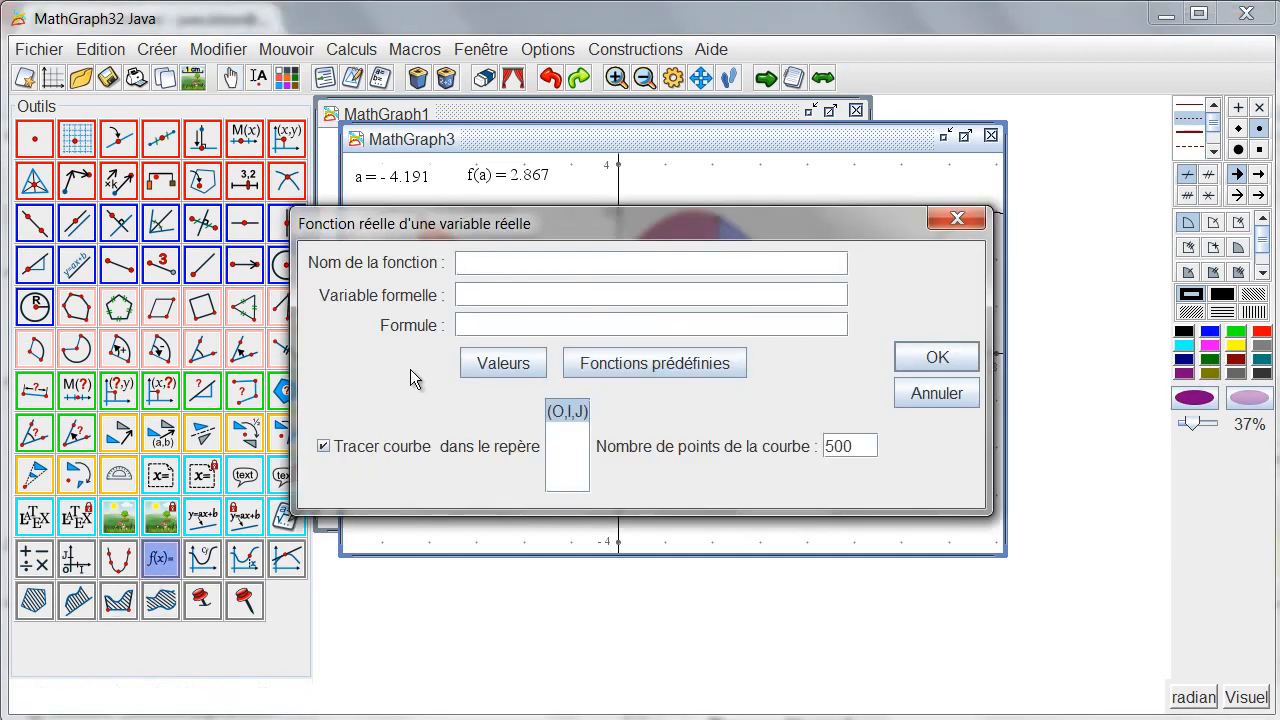
{"action": "type", "text": "g"}
{"action": "type", "text": "2*"}
{"action": "type", "text": "rac(x+1"}
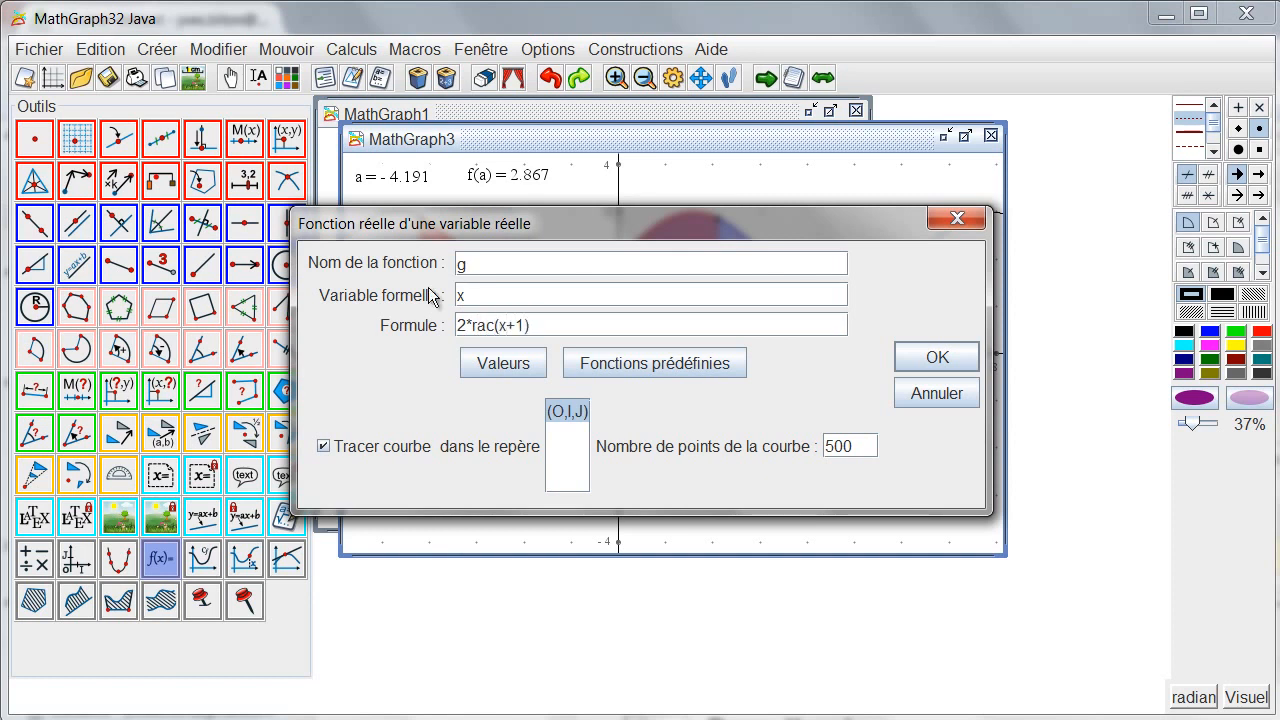
{"action": "left_click", "coordinate": [327, 447]}
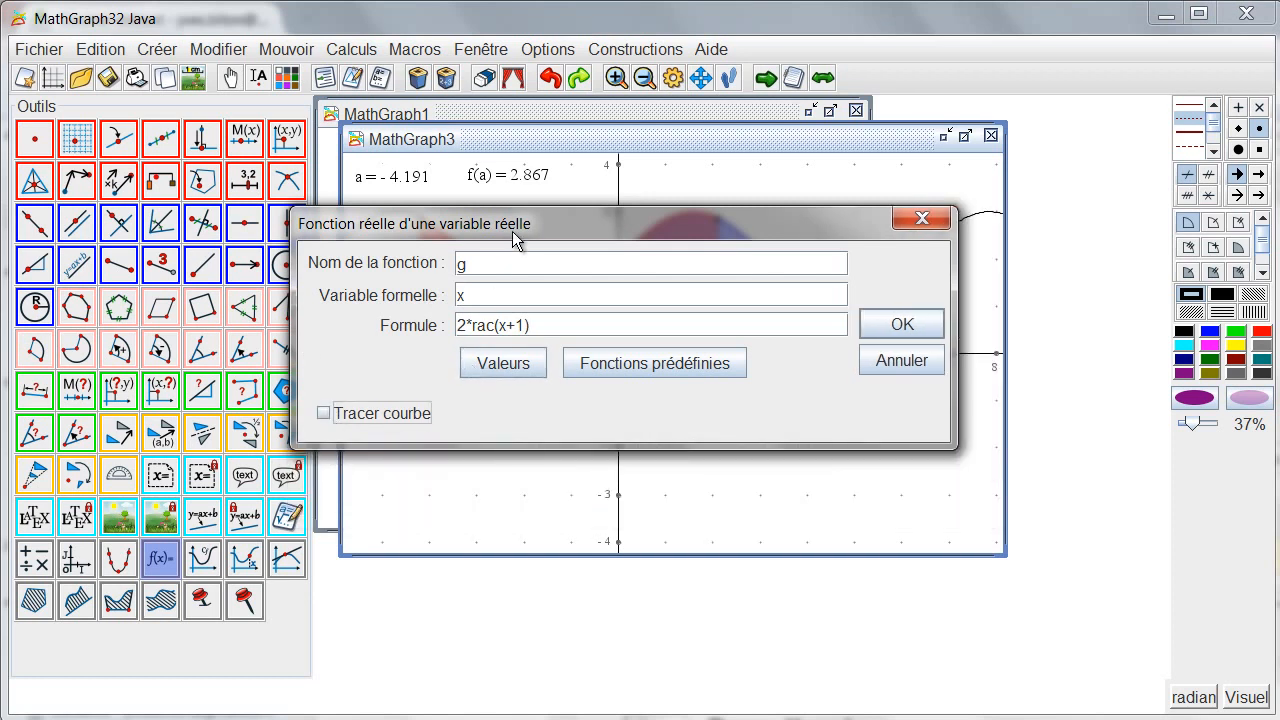
{"action": "left_click_drag", "start_coordinate": [527, 245], "coordinate": [657, 477]}
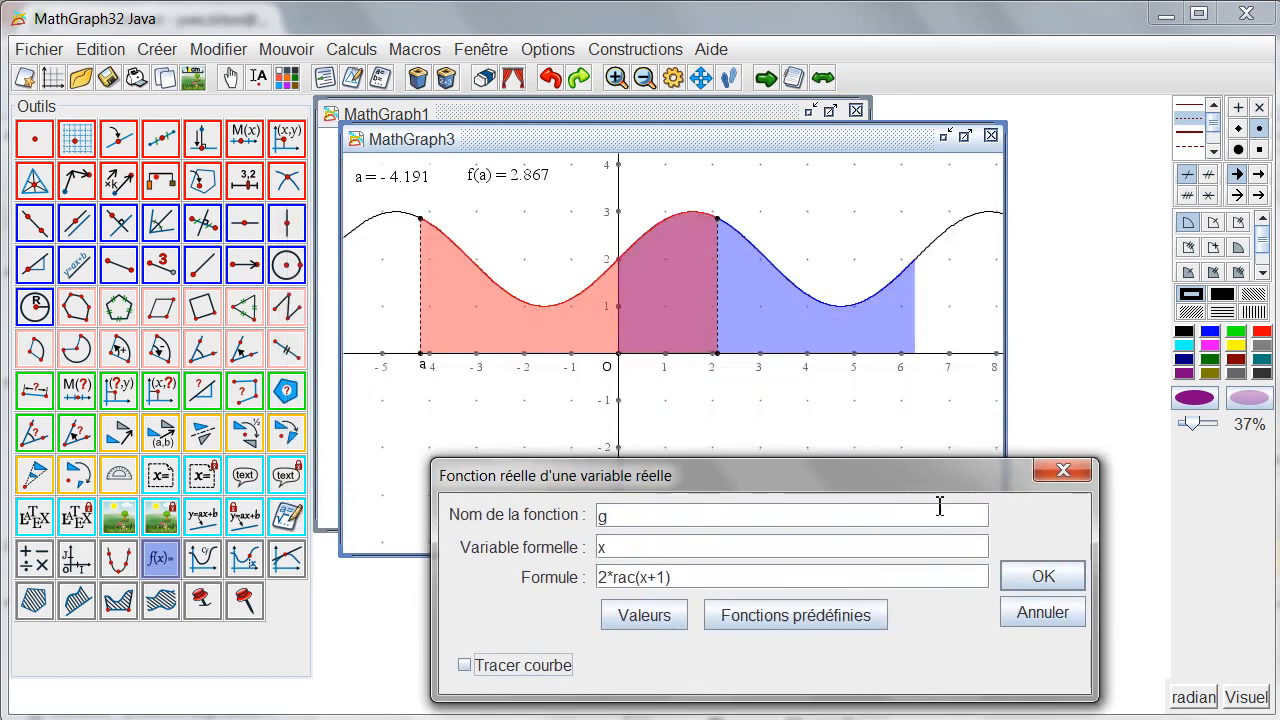
{"action": "left_click", "coordinate": [1045, 580]}
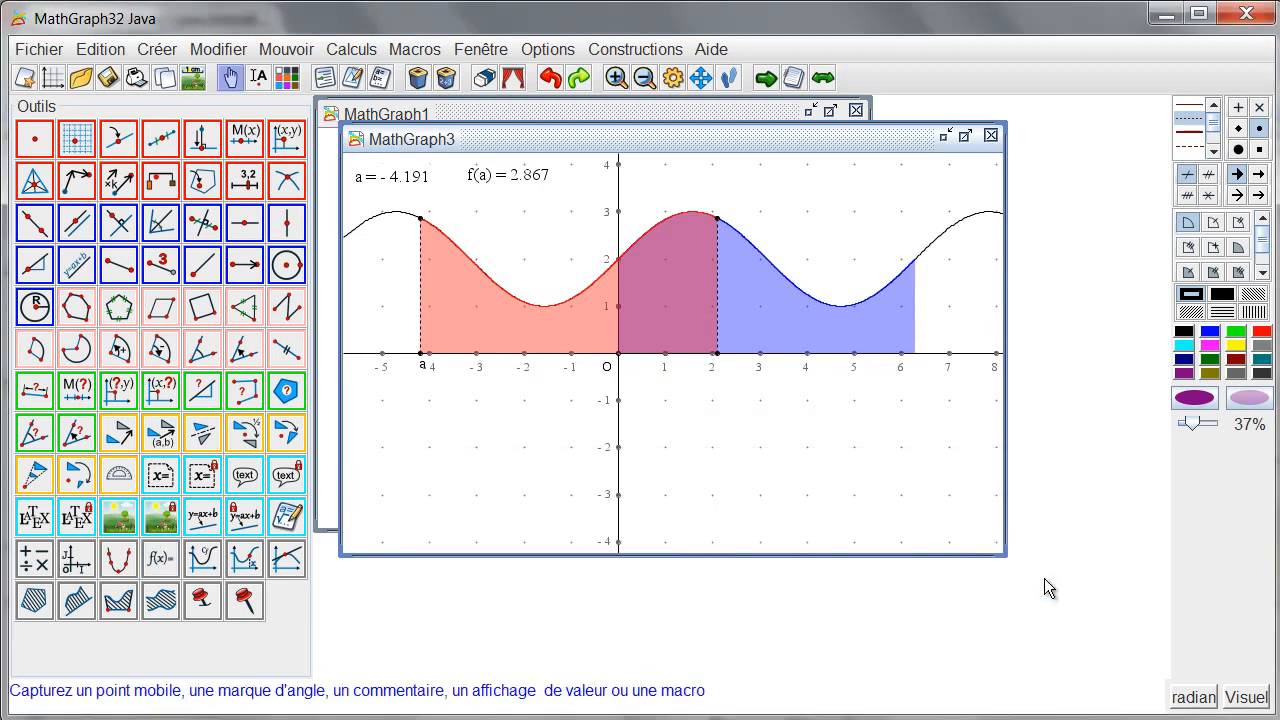
- Draw the dotted purple curve of g on the half-line starting at -1, and move origin O lower in the figure
{"action": "left_click", "coordinate": [213, 567]}
{"action": "left_click", "coordinate": [361, 200]}
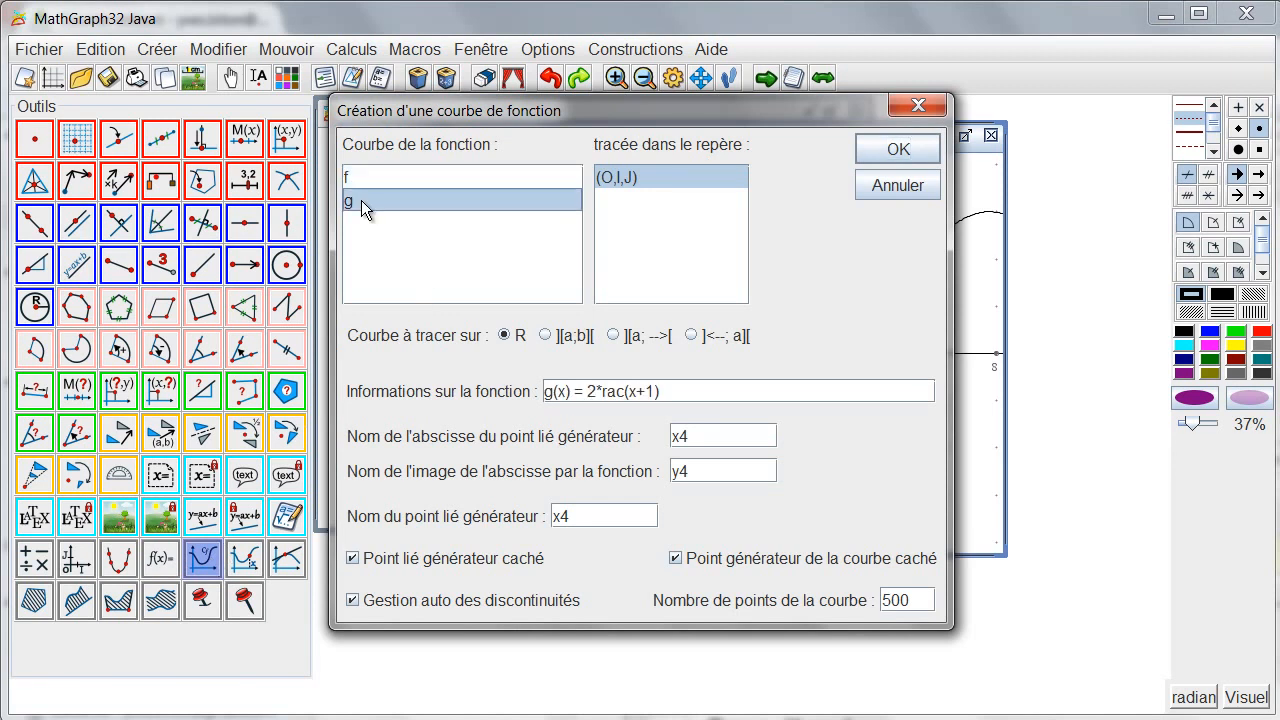
{"action": "left_click", "coordinate": [614, 335]}
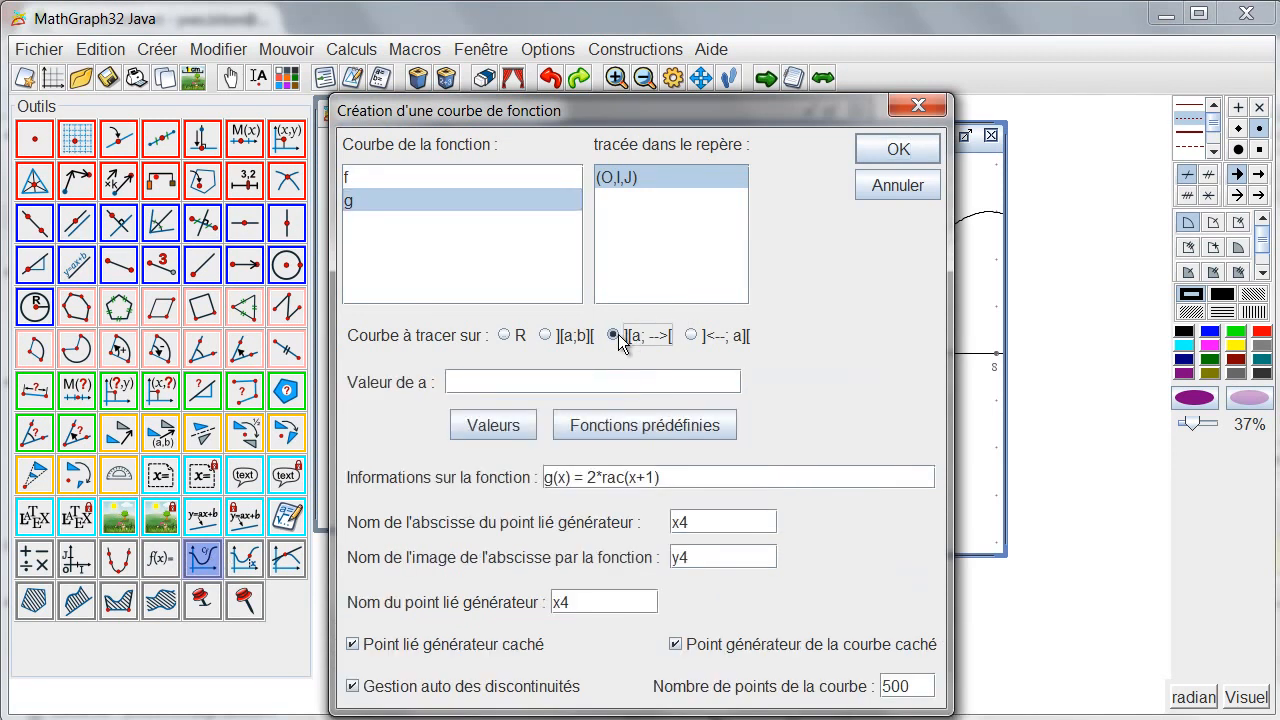
{"action": "left_click", "coordinate": [497, 382]}
{"action": "left_click", "coordinate": [874, 148]}
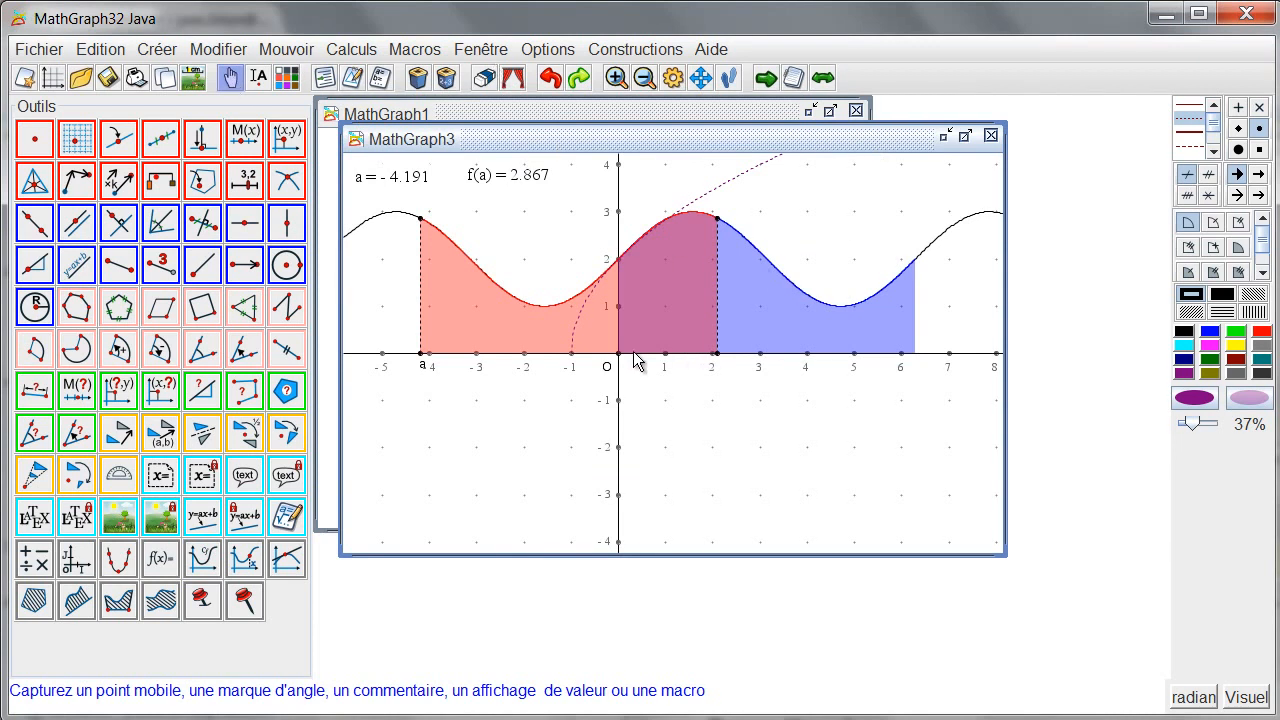
{"action": "left_click_drag", "start_coordinate": [620, 364], "coordinate": [588, 468]}
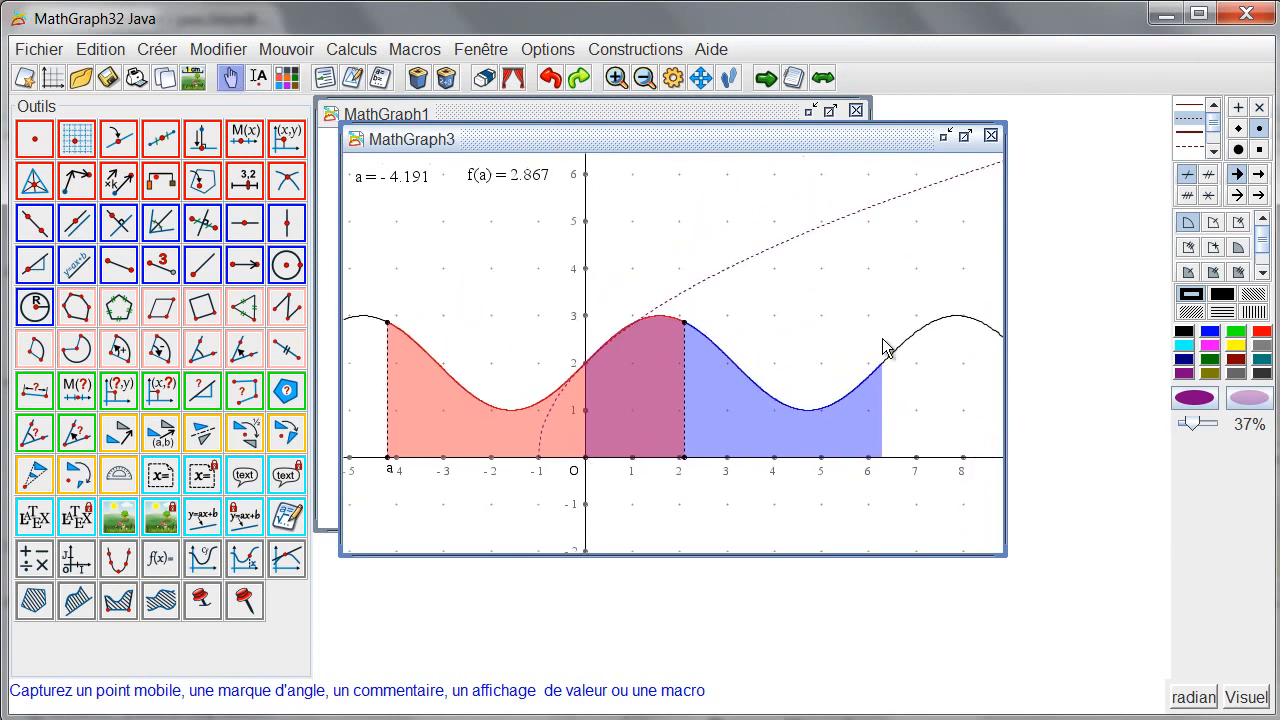
- Restyle the curve of g as a thick solid green line
{"action": "left_click", "coordinate": [1189, 131]}
{"action": "left_click", "coordinate": [1210, 360]}
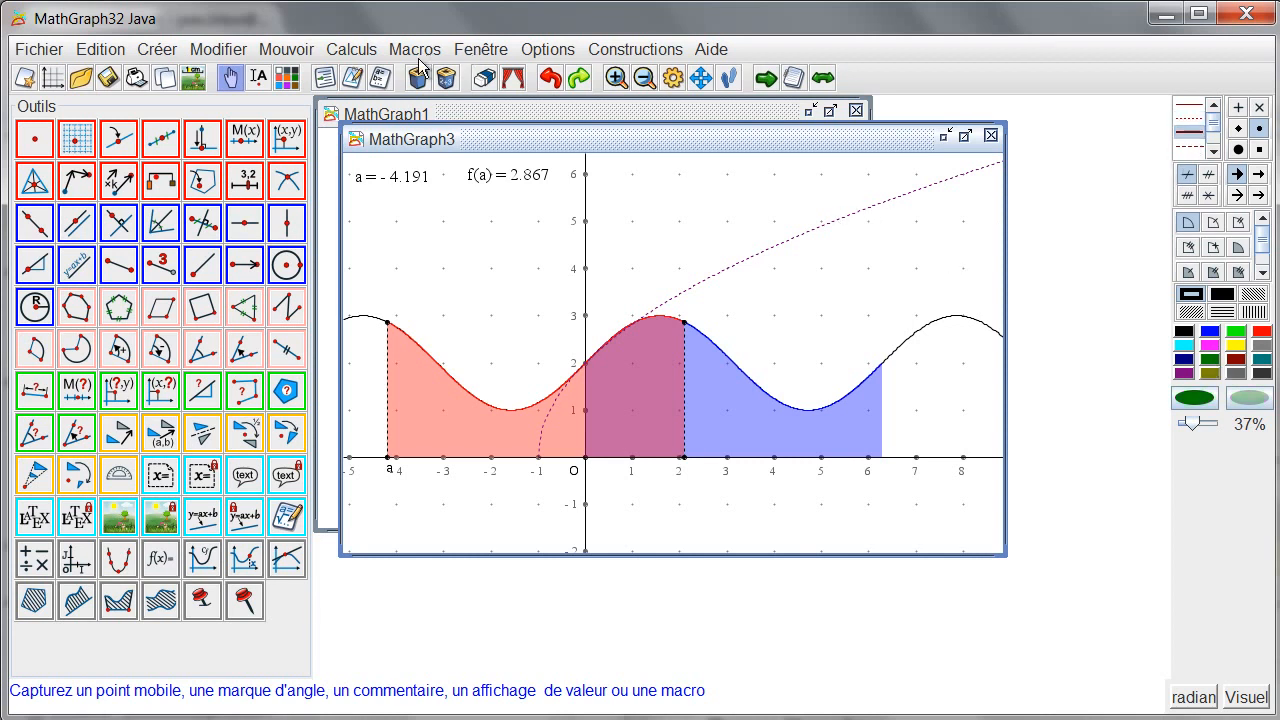
{"action": "left_click", "coordinate": [287, 77]}
{"action": "left_click", "coordinate": [766, 260]}
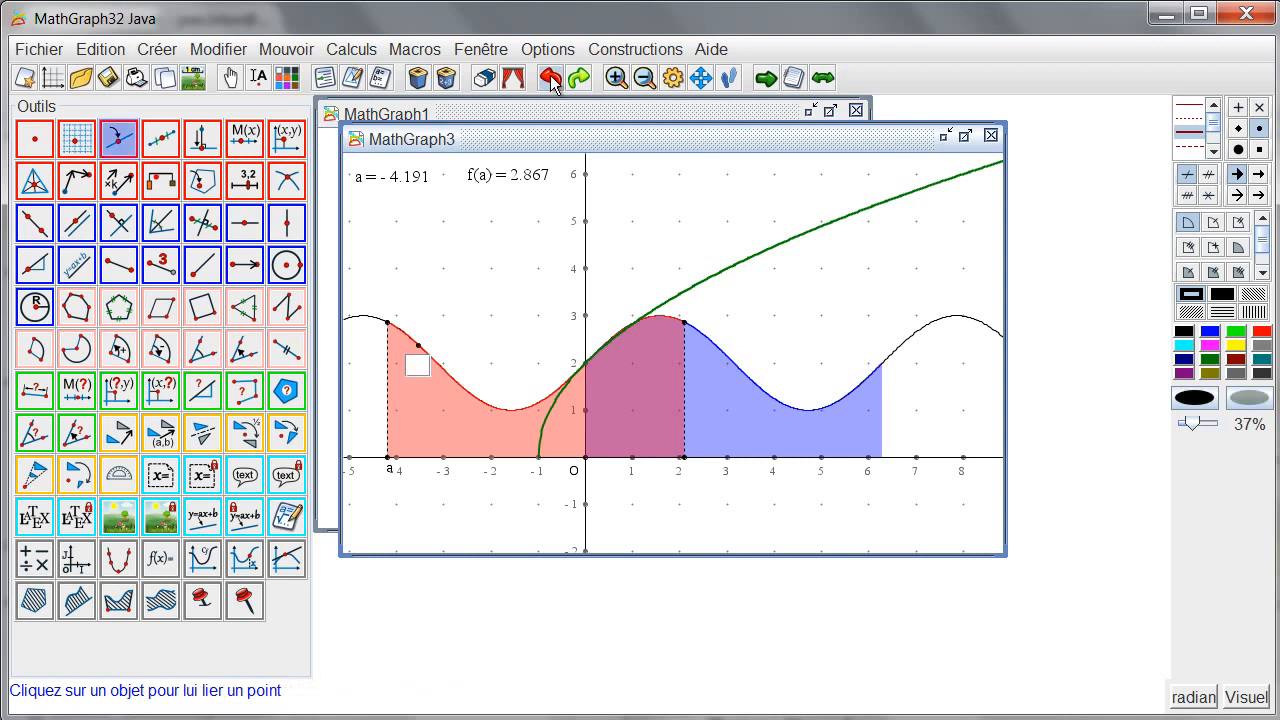
- Undo the last linked point, and place a black point named M on the descending red part of f's curve
{"action": "left_click", "coordinate": [552, 80]}
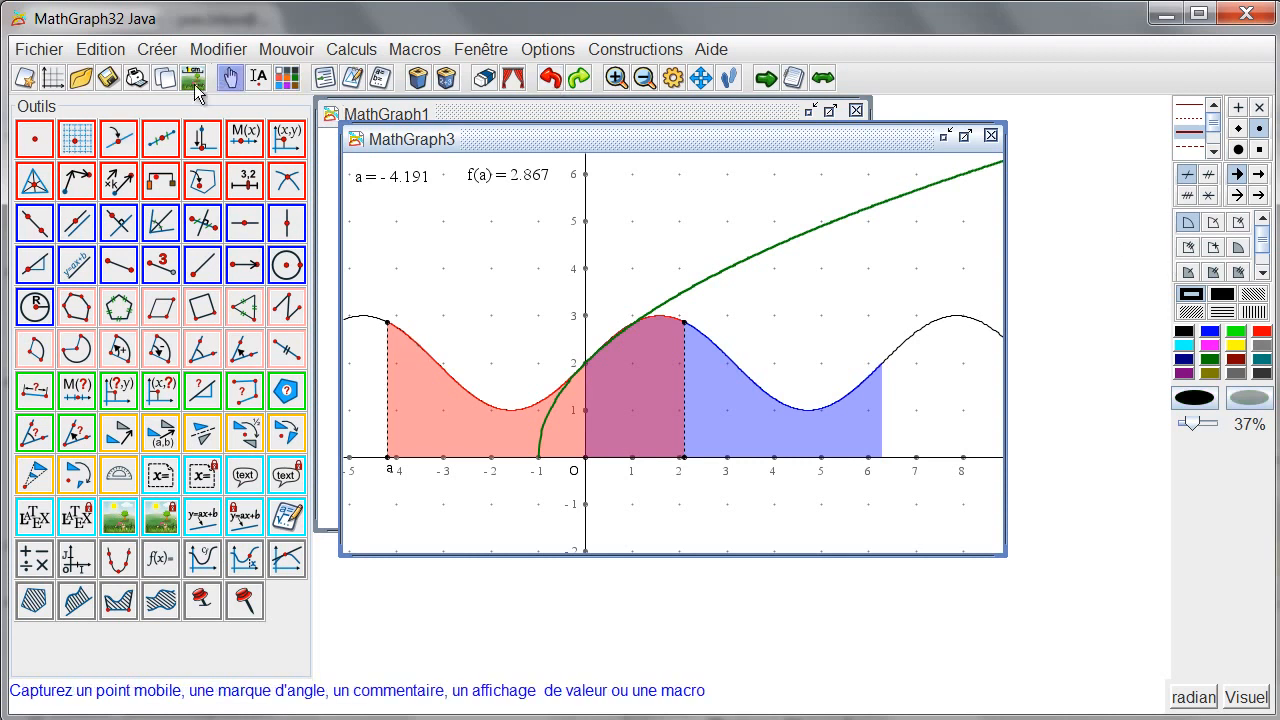
{"action": "left_click", "coordinate": [119, 139]}
{"action": "left_click", "coordinate": [432, 358]}
{"action": "left_click", "coordinate": [487, 383]}
{"action": "left_click", "coordinate": [788, 354]}
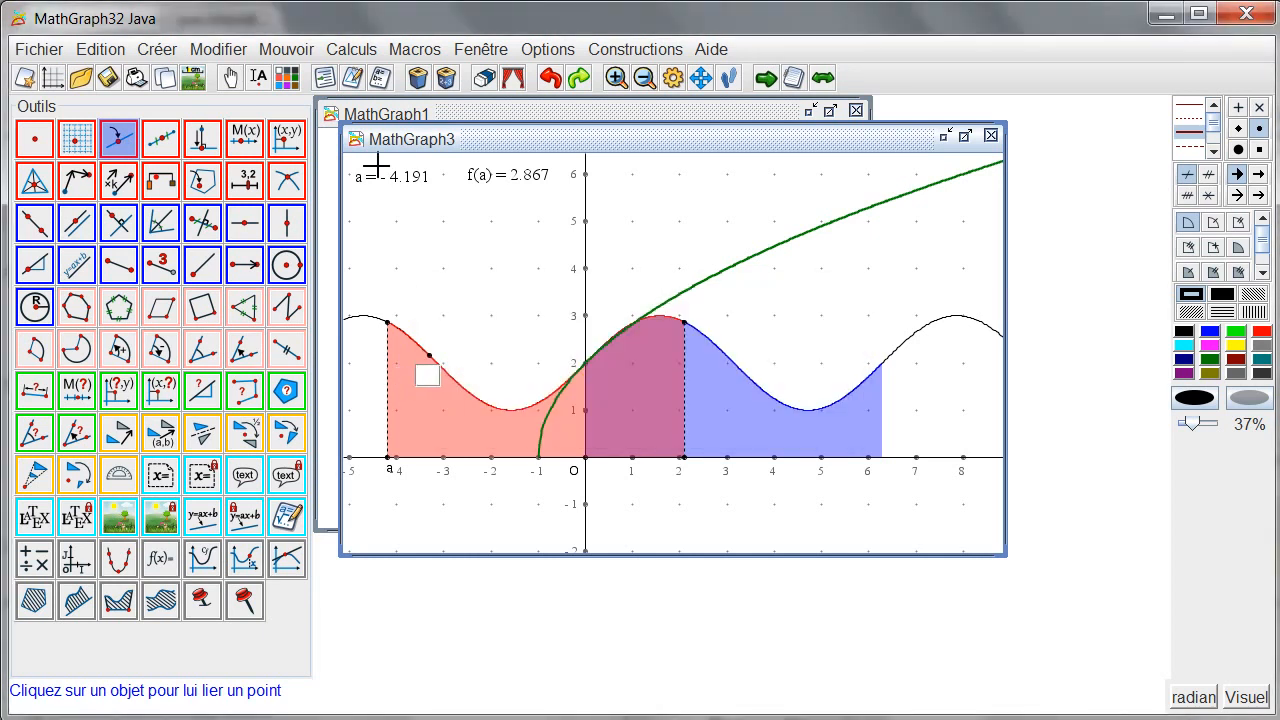
{"action": "key", "text": "Return"}
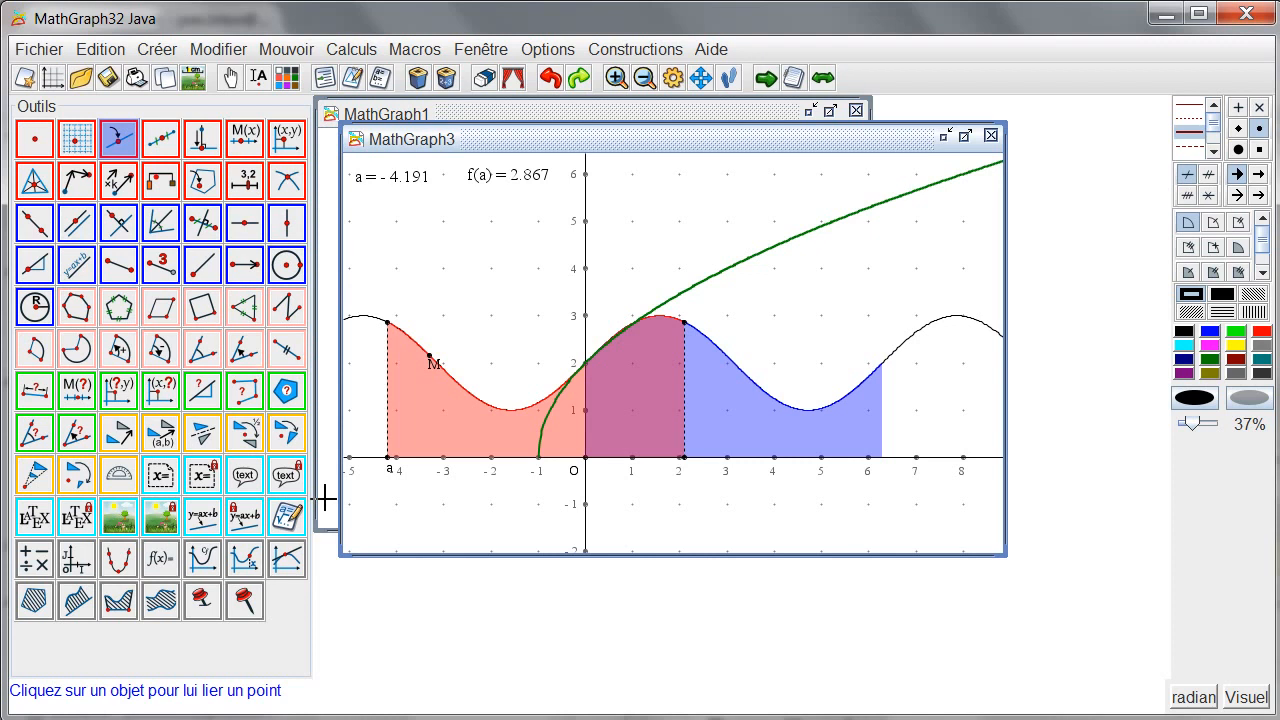
- Create M', the image of M by the translation of vector (2*pi; 0) in the frame (O,I,J)
{"action": "left_click", "coordinate": [163, 438]}
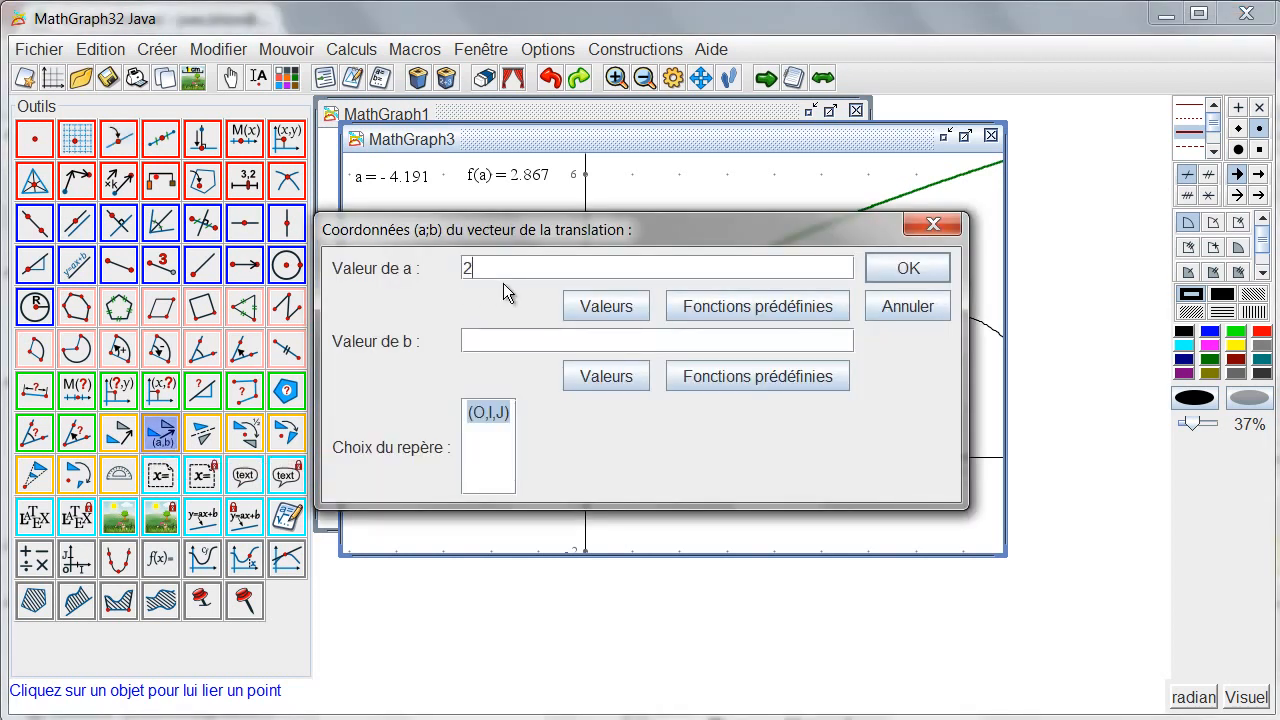
{"action": "type", "text": "0"}
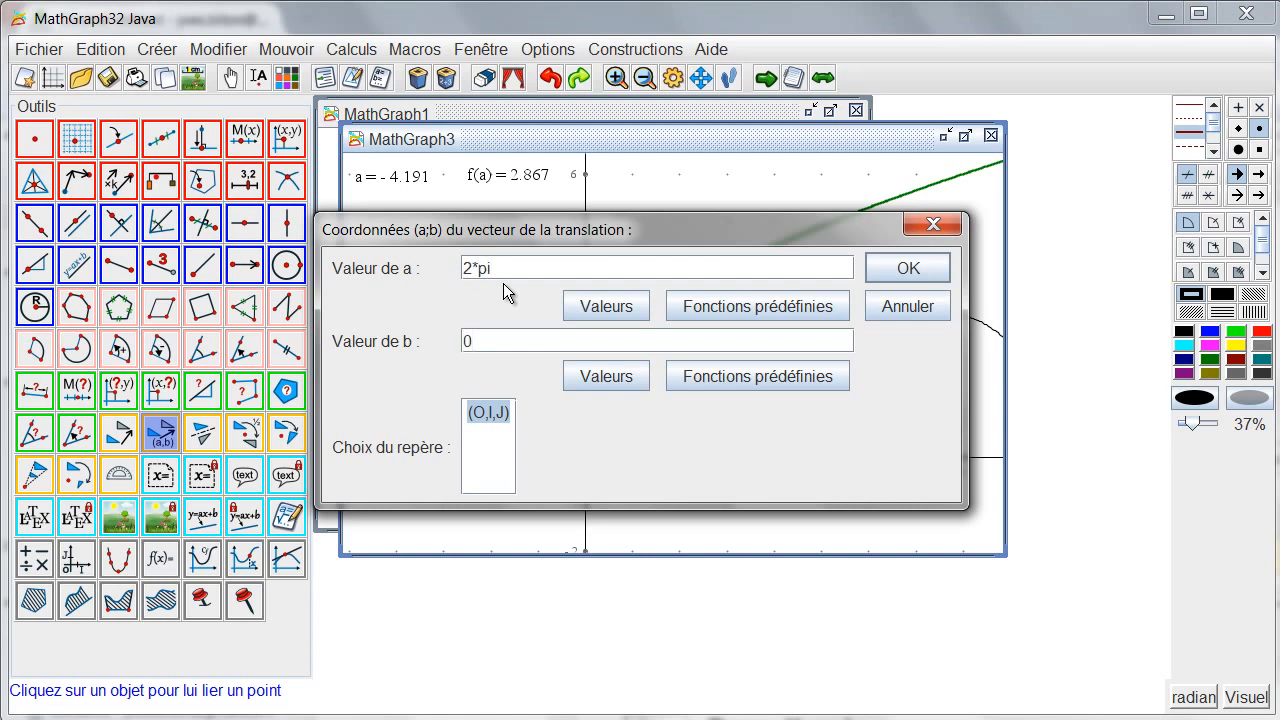
{"action": "left_click", "coordinate": [886, 270]}
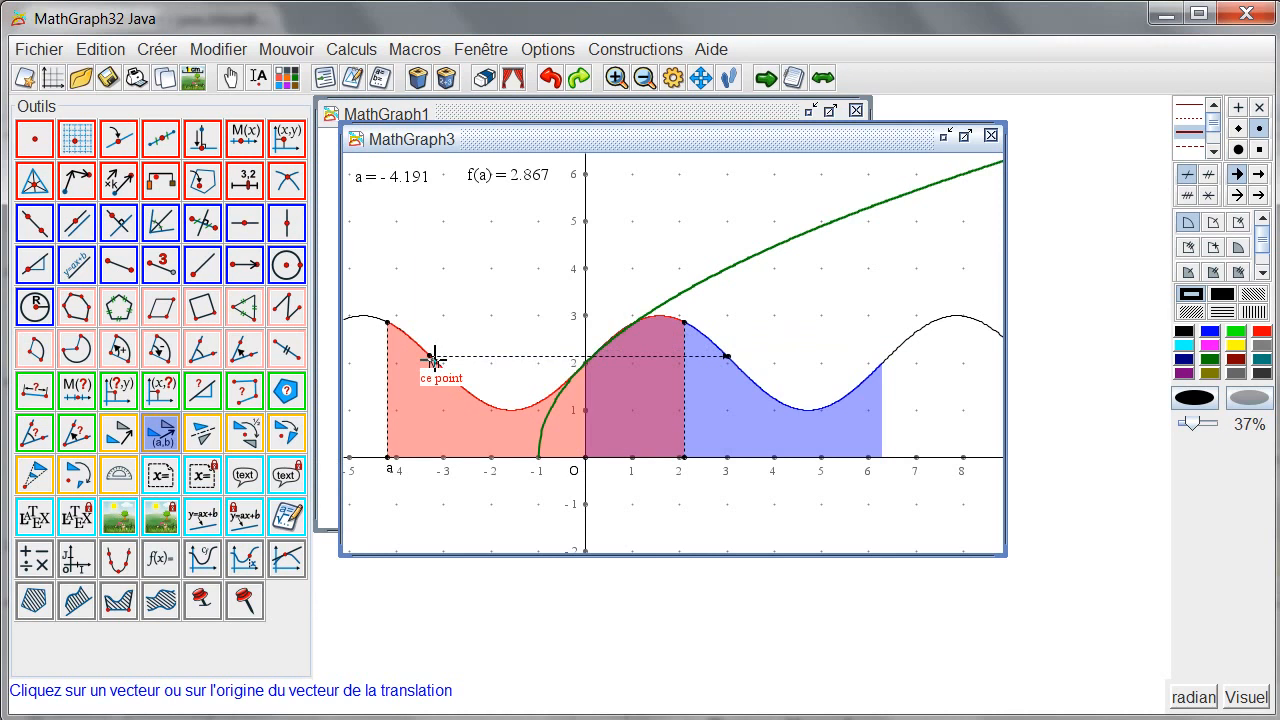
{"action": "left_click", "coordinate": [608, 271]}
- Draw a thick green vector from M to M'
{"action": "left_click", "coordinate": [1211, 361]}
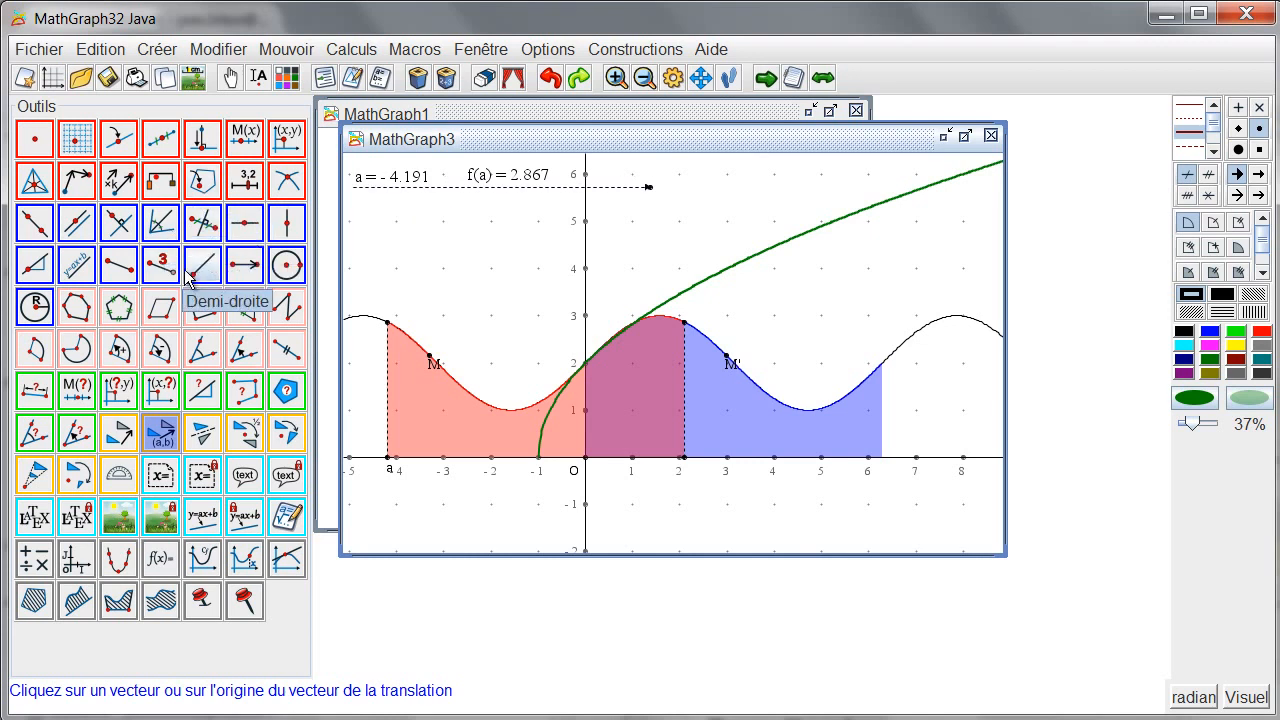
{"action": "left_click", "coordinate": [245, 265]}
{"action": "left_click", "coordinate": [433, 351]}
{"action": "left_click", "coordinate": [727, 356]}
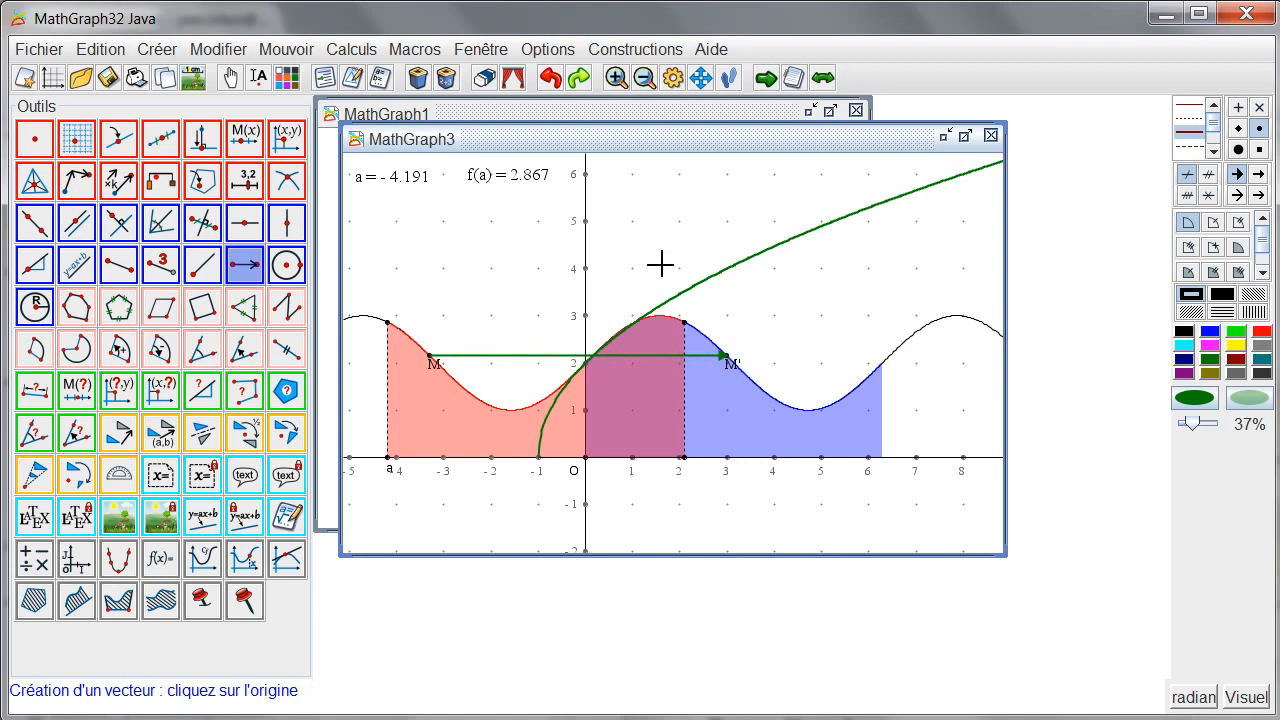
- Construct the midpoint of M and M'
{"action": "left_click", "coordinate": [161, 139]}
{"action": "left_click", "coordinate": [432, 354]}
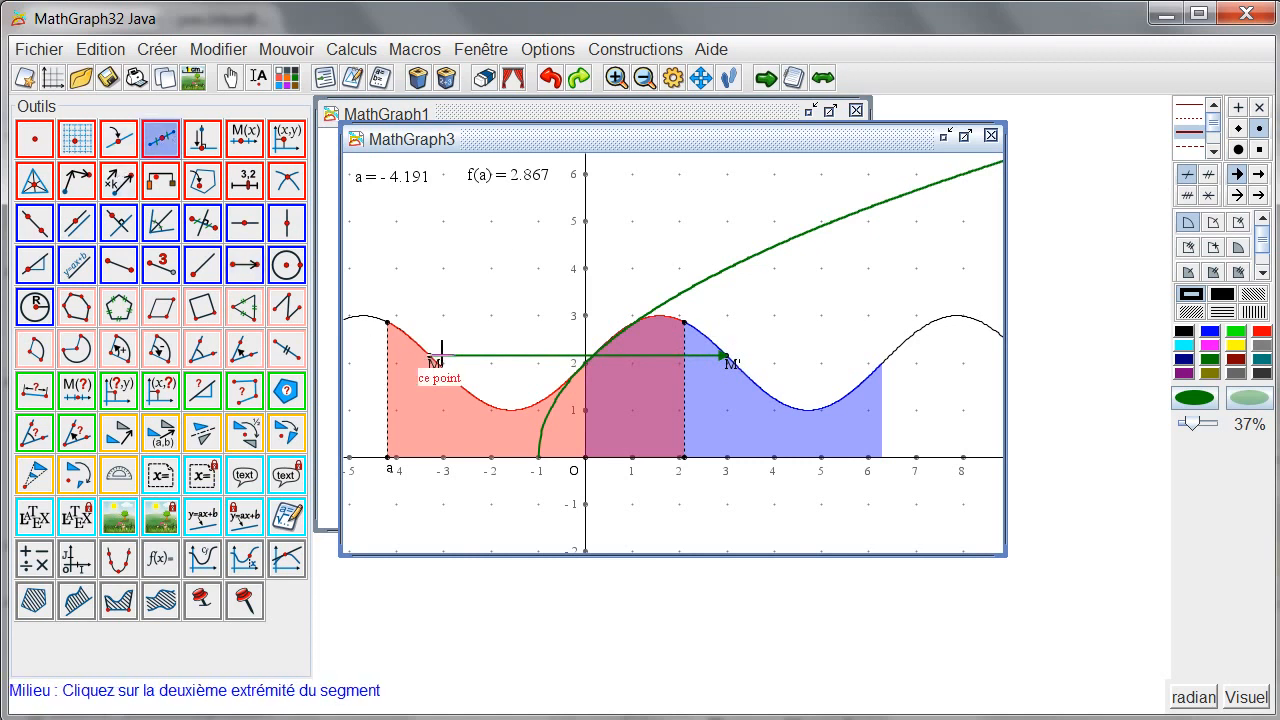
{"action": "left_click", "coordinate": [724, 355]}
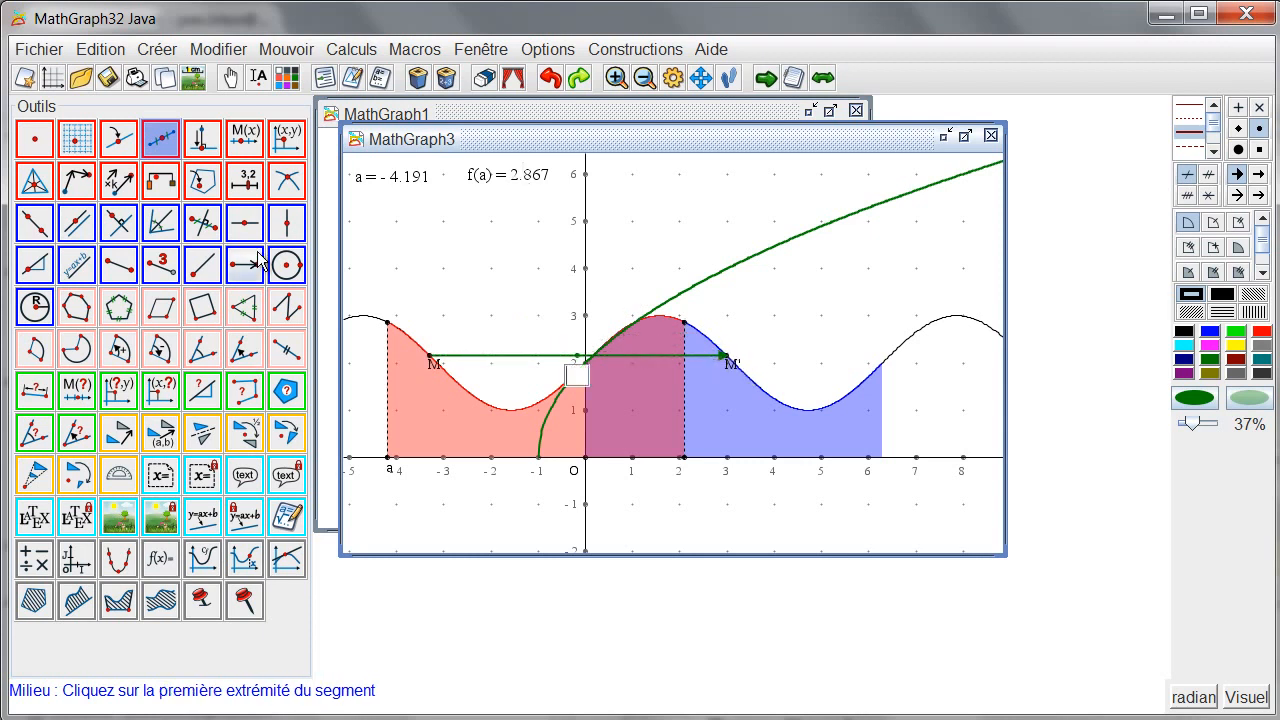
- Attach the LaTeX label 2\overrightarrow {OI} to the midpoint of MM', with background erasing on and the downward vertical alignment option
{"action": "left_click", "coordinate": [77, 522]}
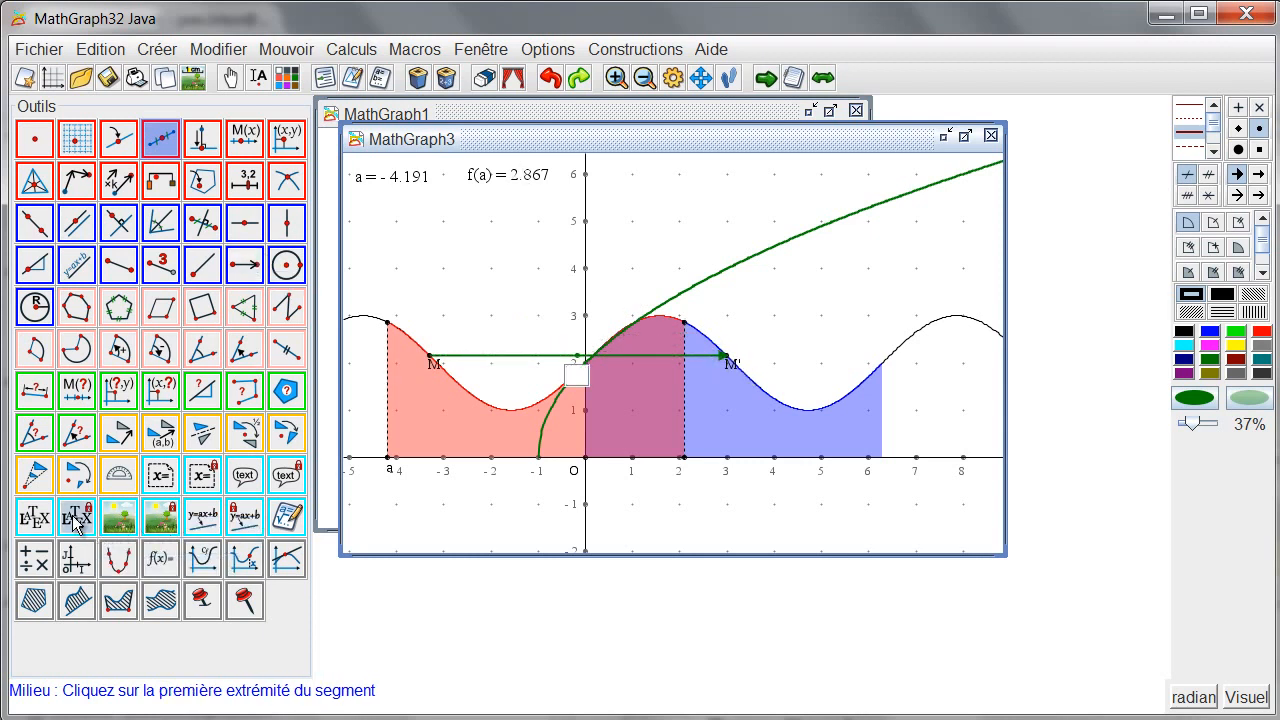
{"action": "left_click", "coordinate": [581, 357]}
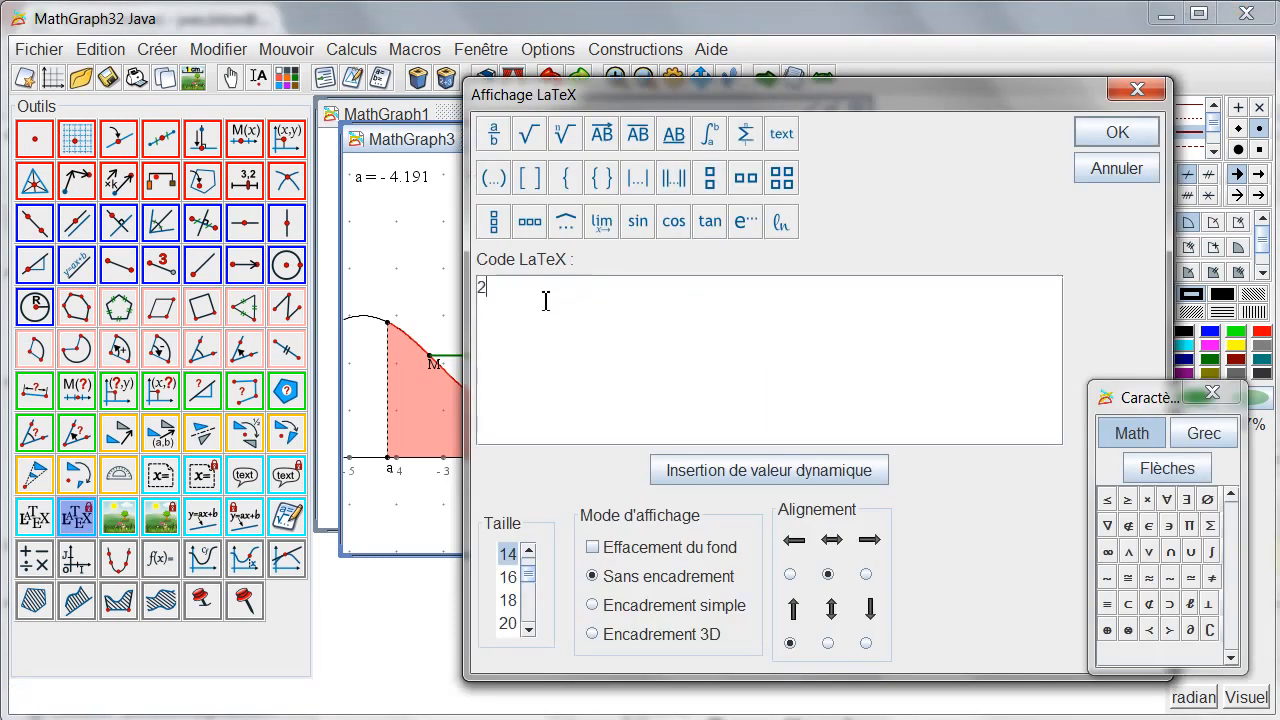
{"action": "left_click", "coordinate": [603, 139]}
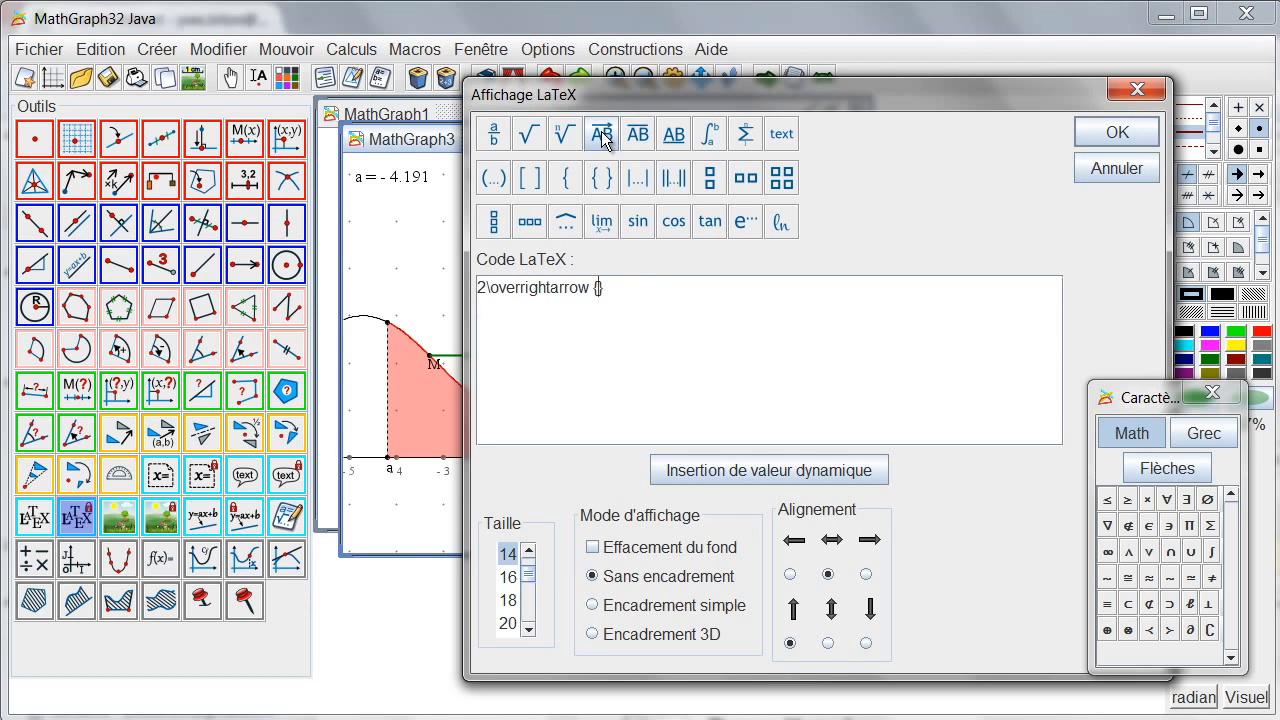
{"action": "type", "text": "OI"}
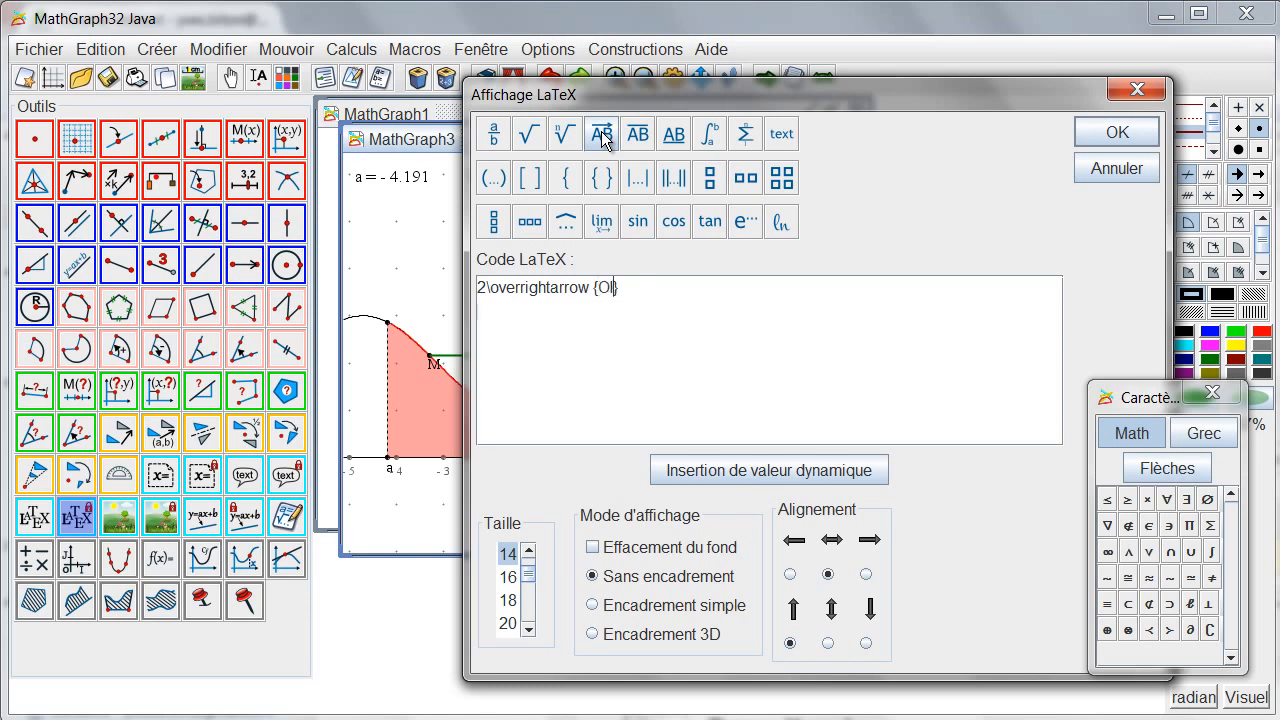
{"action": "left_click", "coordinate": [638, 546]}
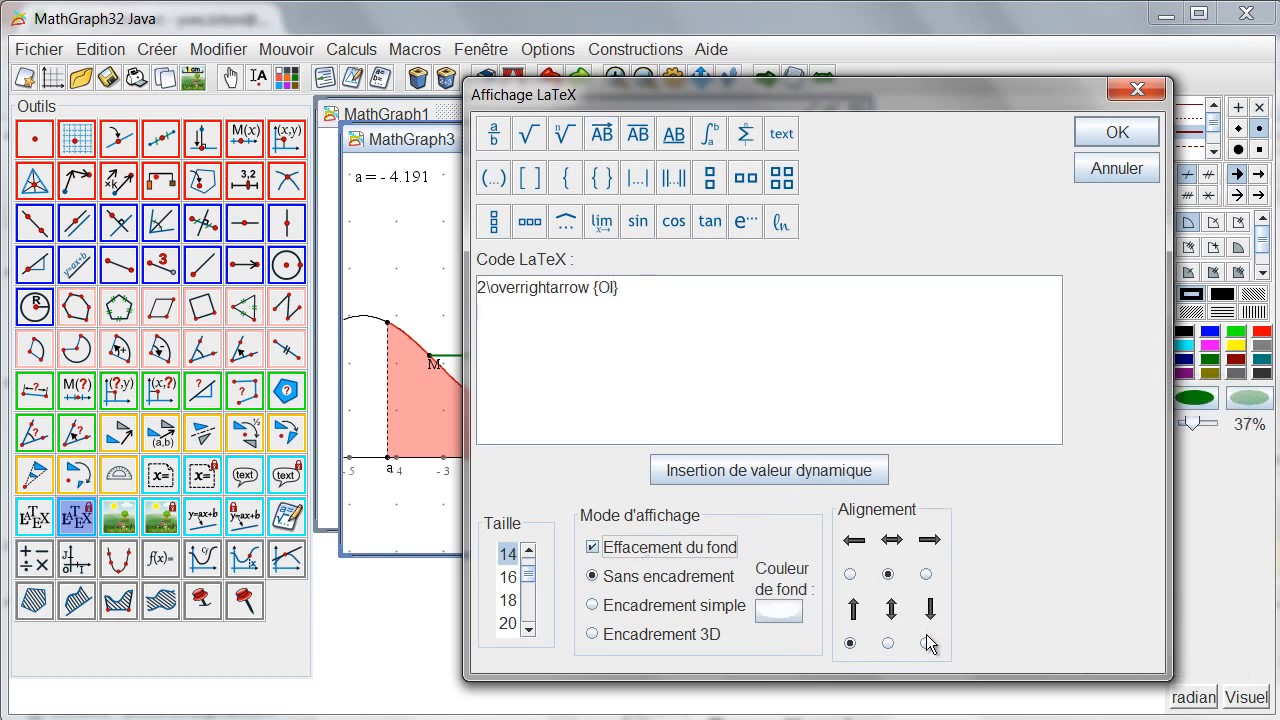
{"action": "left_click", "coordinate": [925, 643]}
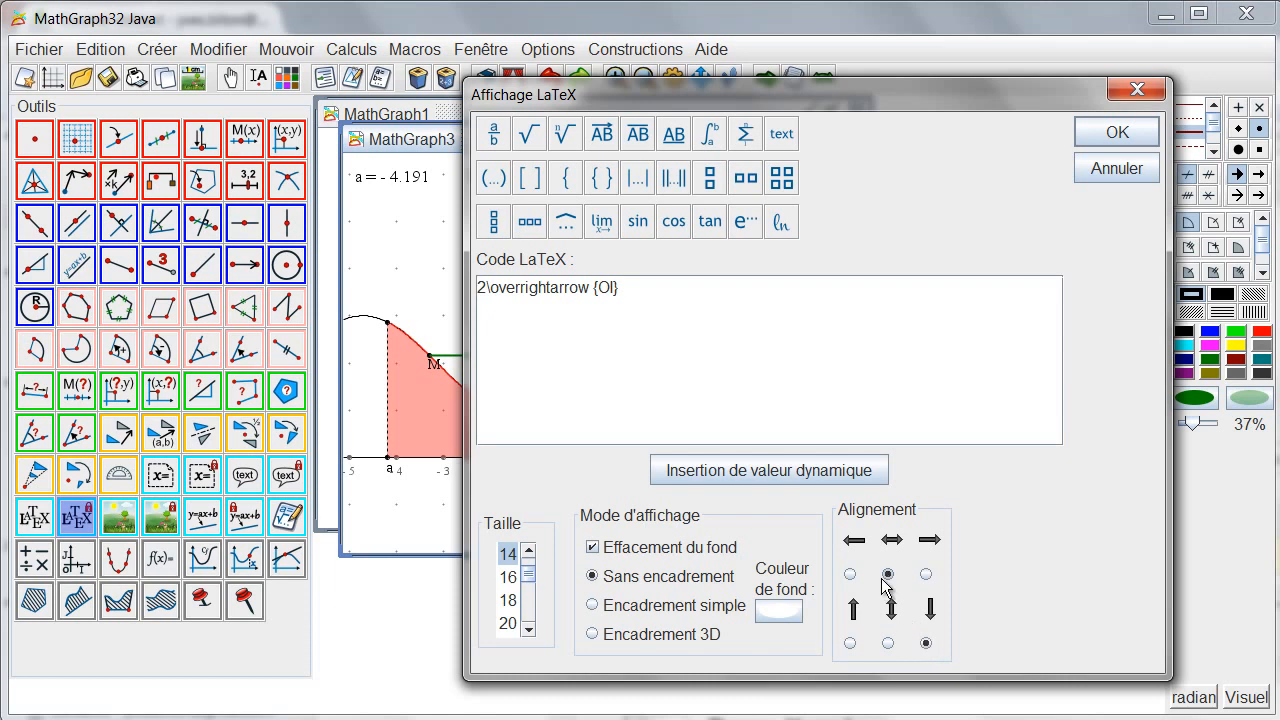
{"action": "left_click", "coordinate": [1099, 134]}
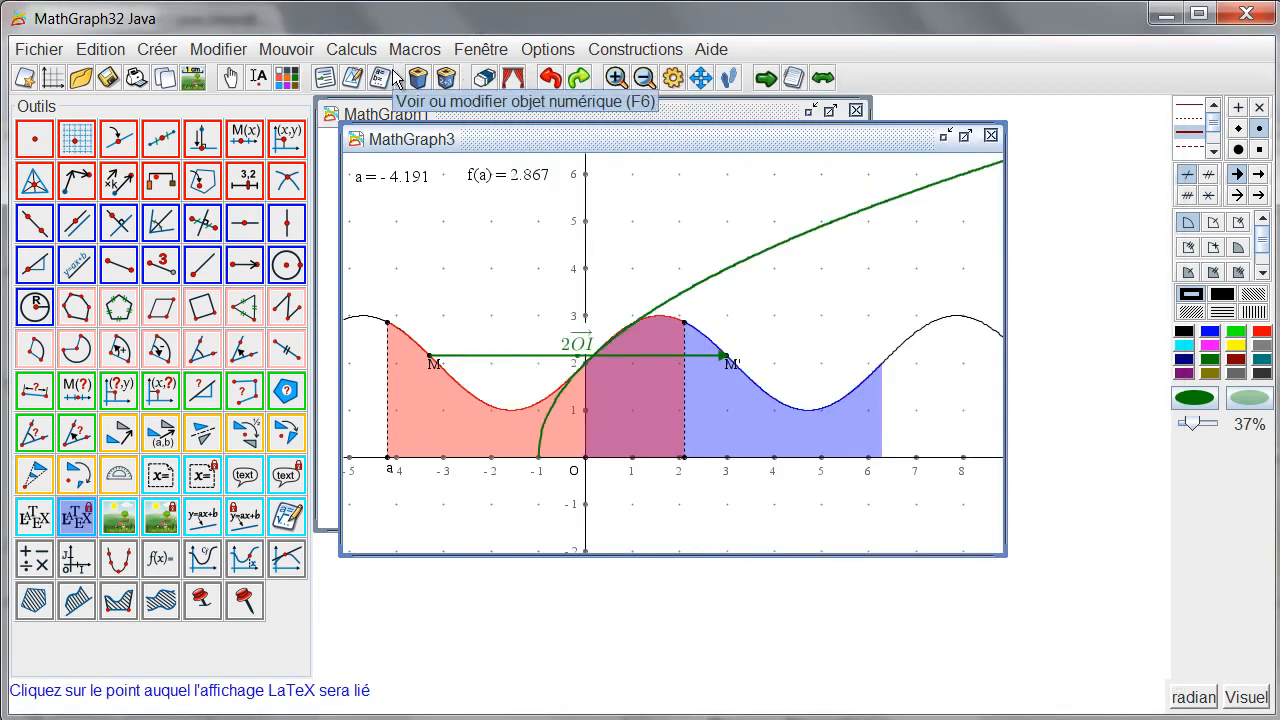